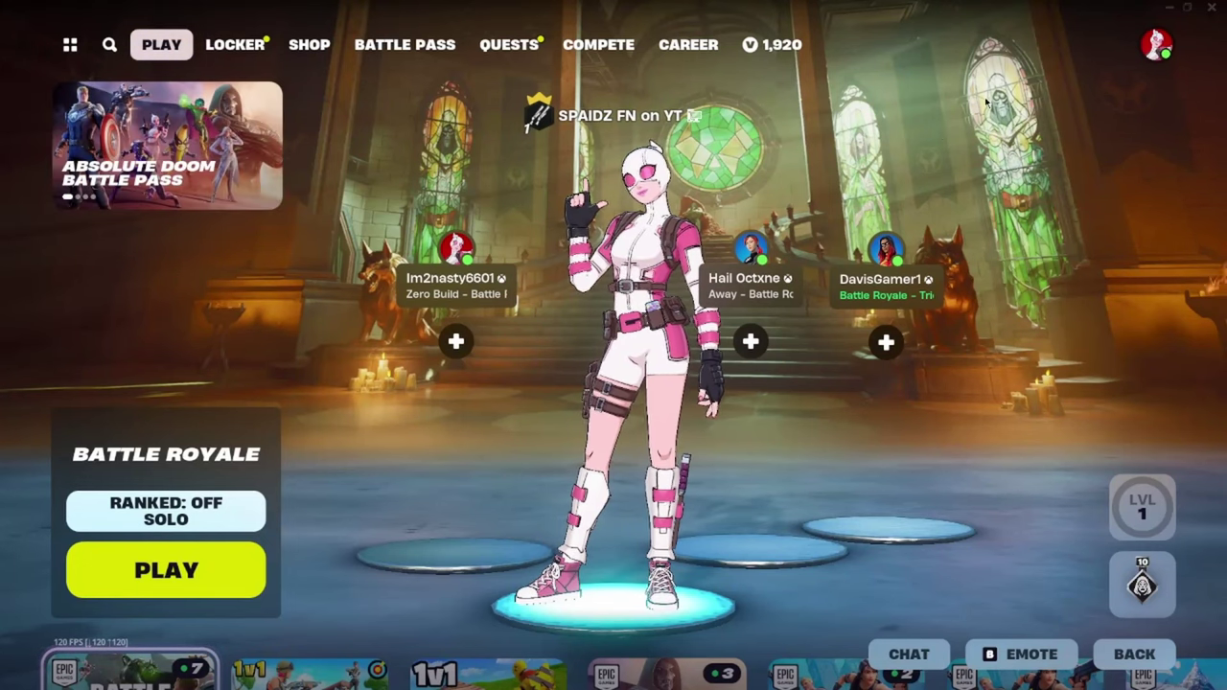
click(309, 45)
click(824, 654)
text(zz)
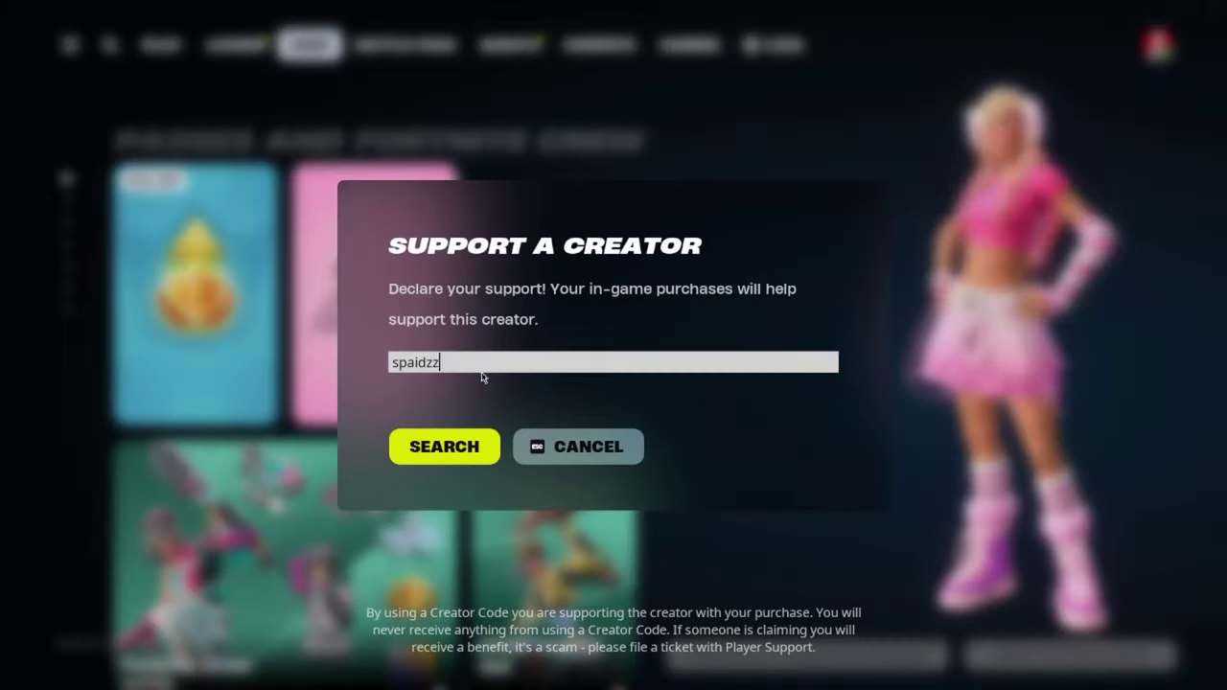
click(585, 452)
key(Escape)
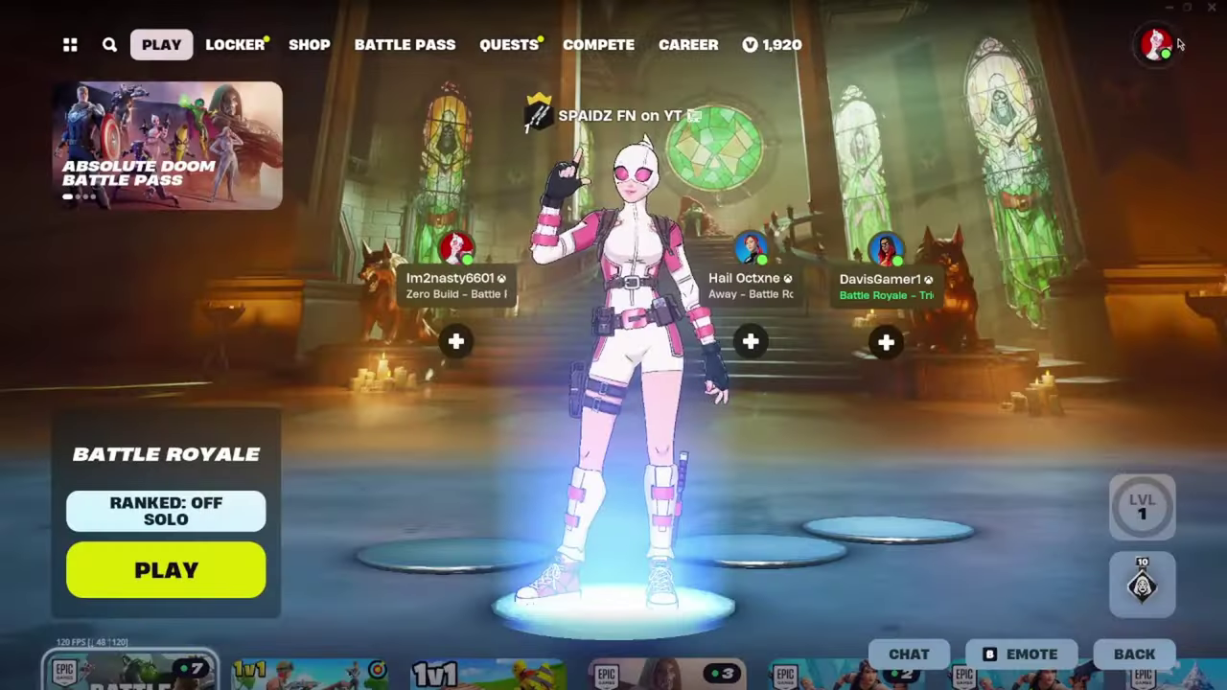
Open the game settings and review the Video options from Display through Graphics Quality to Advanced Graphics.
click(1171, 43)
click(835, 507)
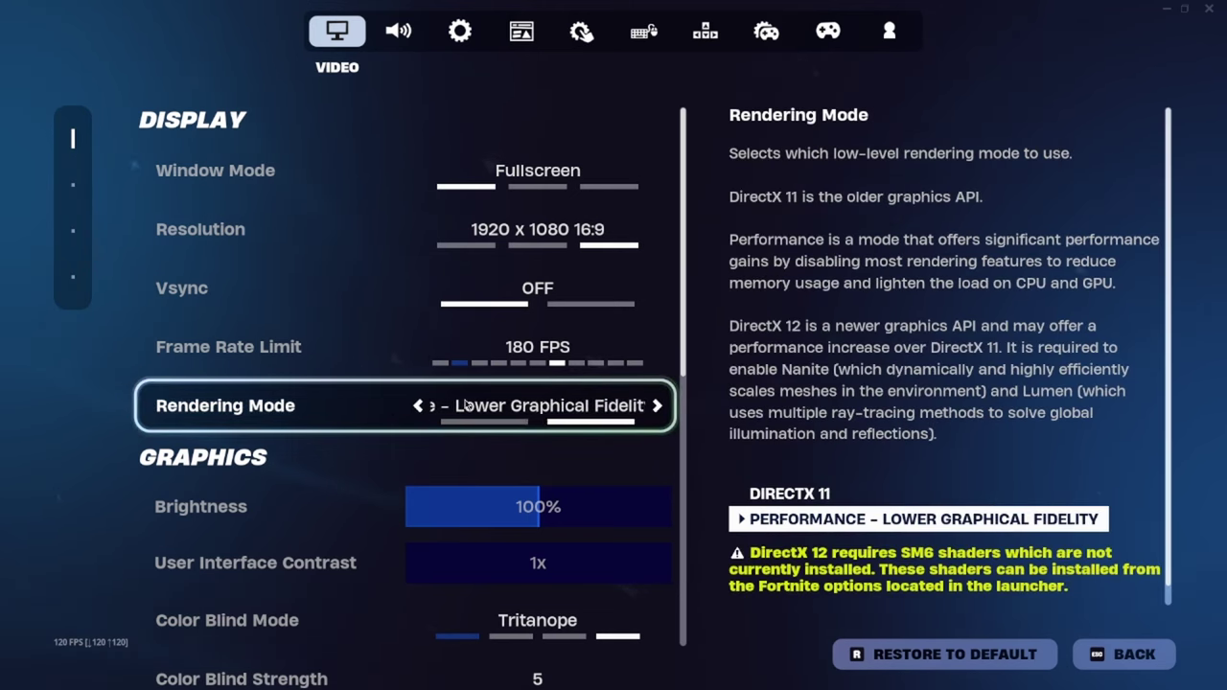
scroll(488, 408, down, 1)
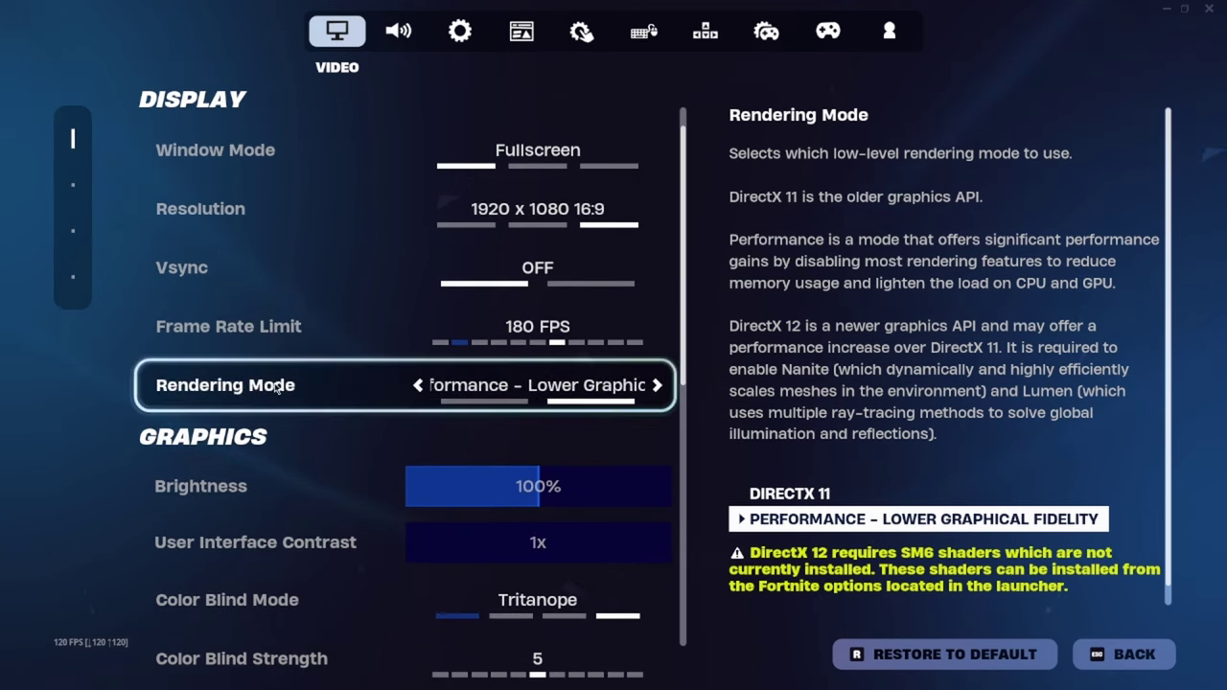
scroll(278, 388, down, 1)
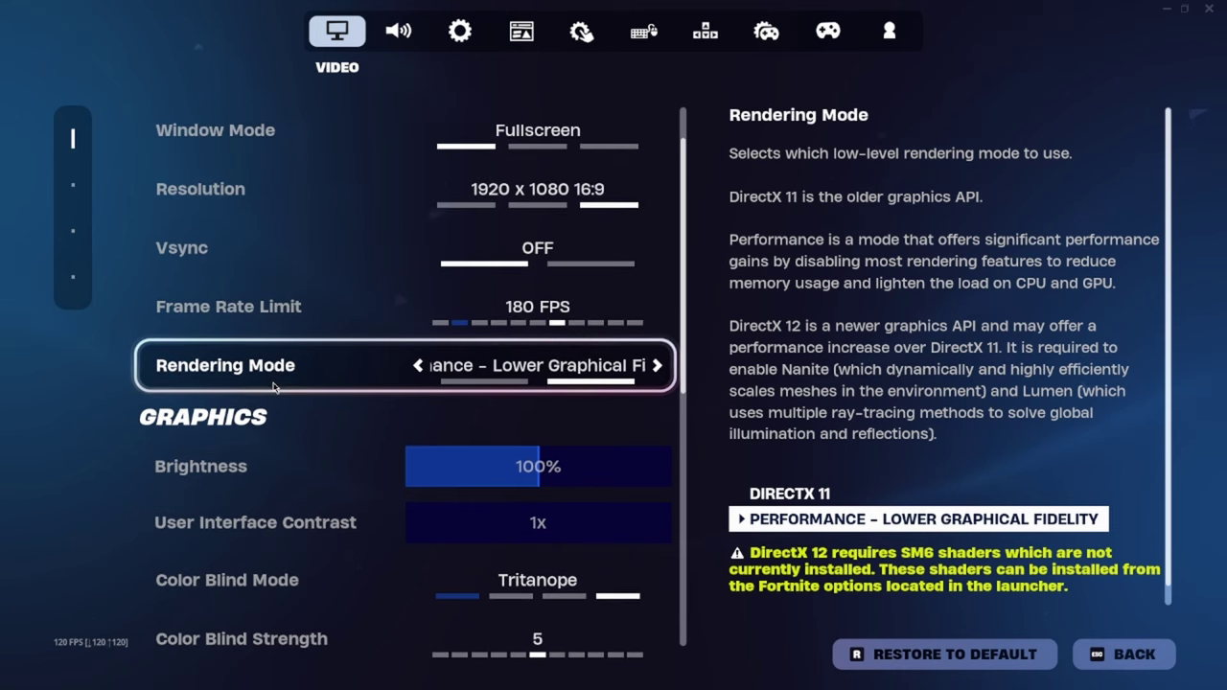
scroll(276, 383, down, 3)
scroll(297, 345, down, 1)
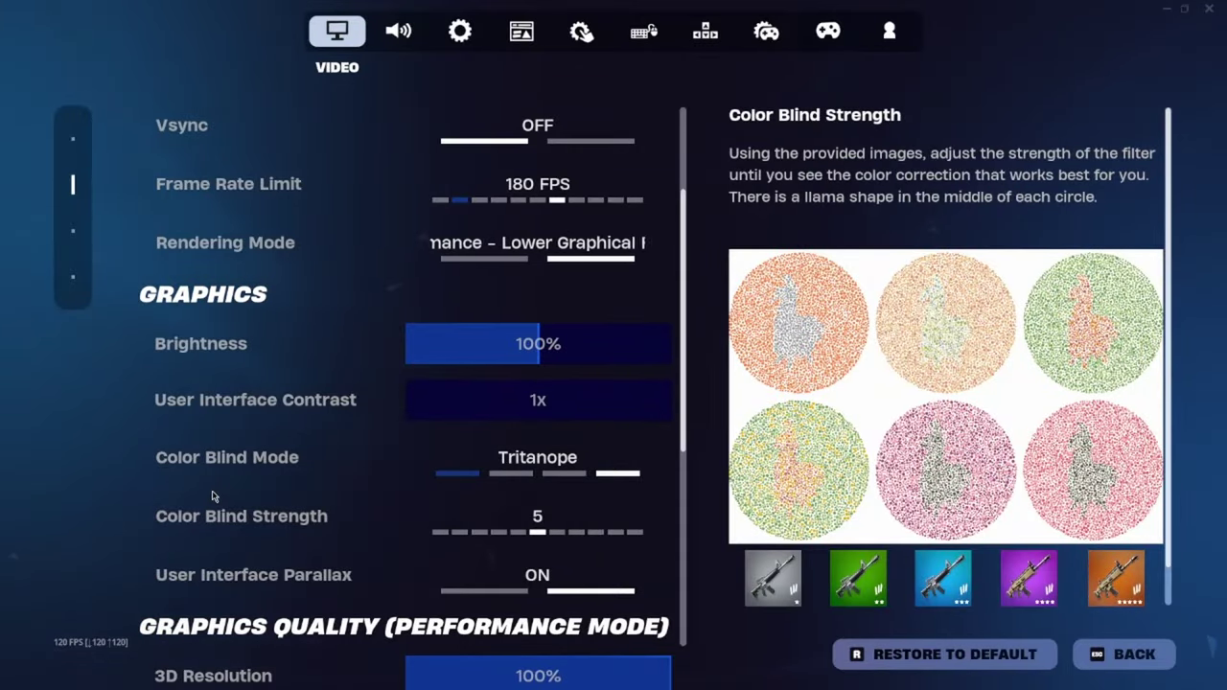
key(Down)
key(Down)
key(Down)
scroll(213, 495, down, 1)
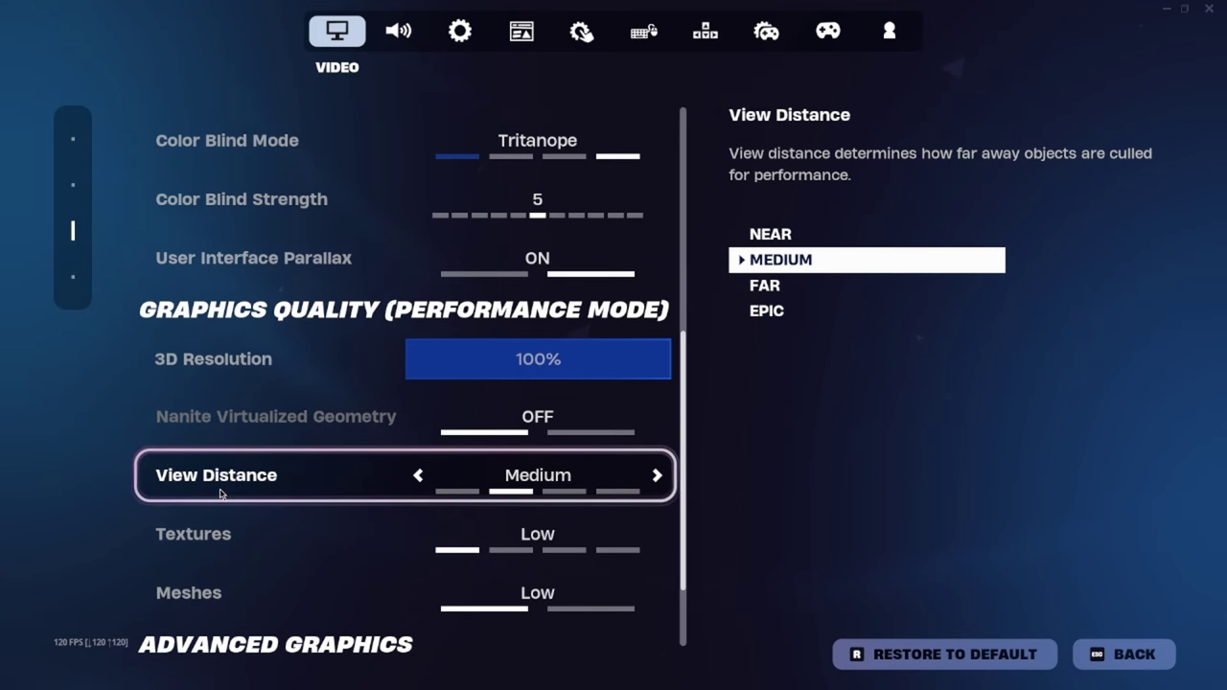
scroll(220, 493, down, 1)
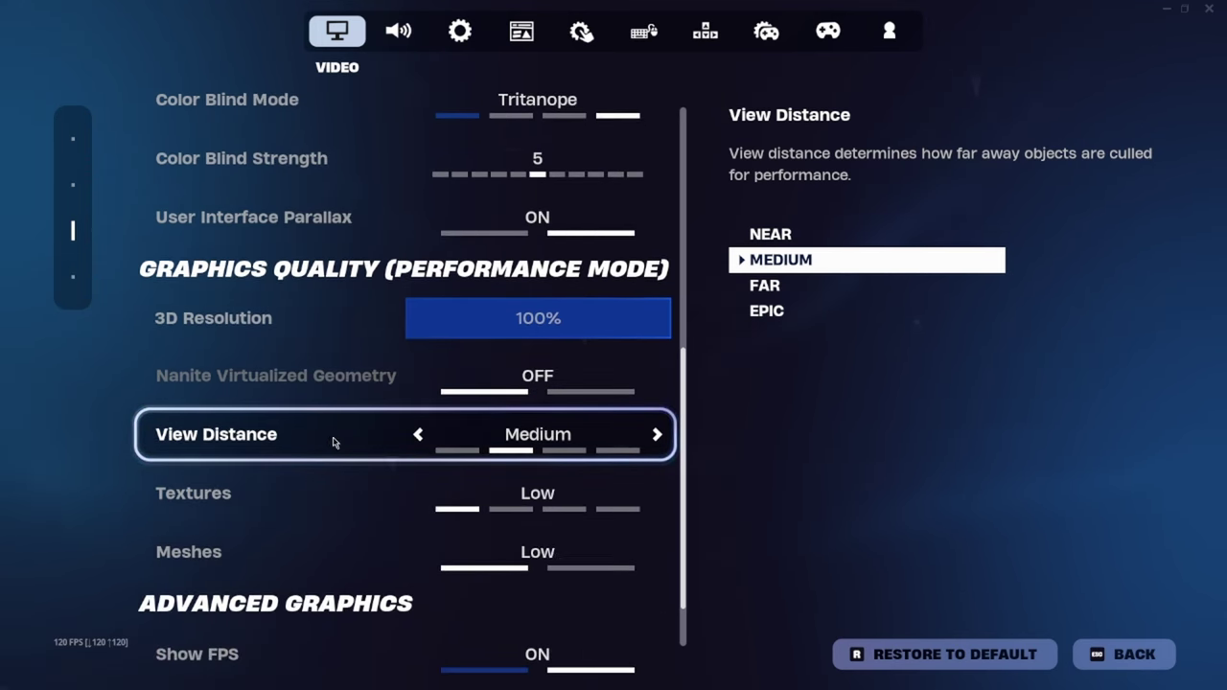
scroll(291, 558, down, 2)
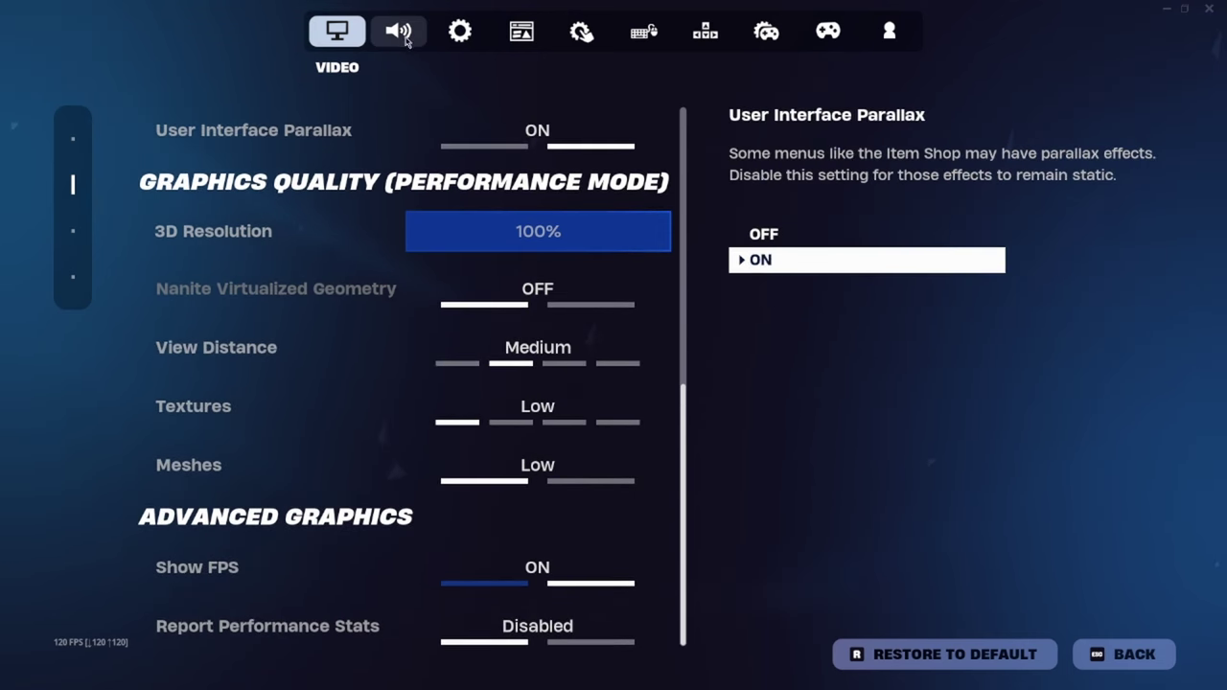
Review the Audio settings, covering the volume levels, sound options and voice chat devices.
click(401, 32)
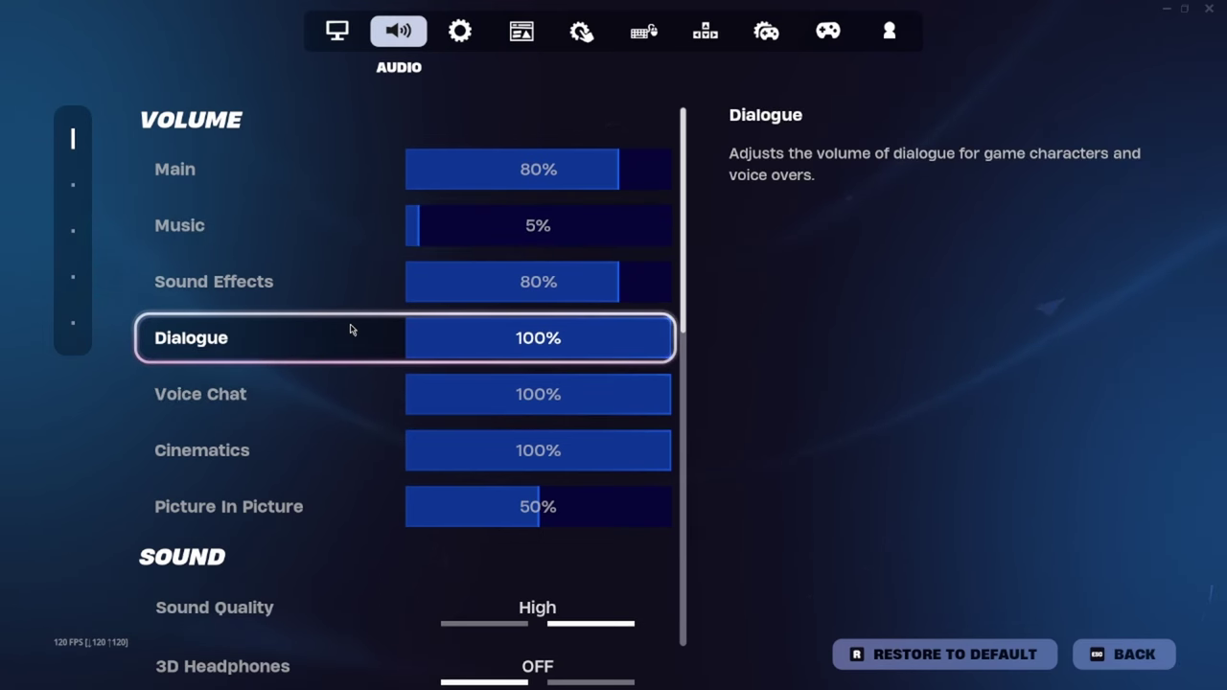
scroll(345, 331, down, 3)
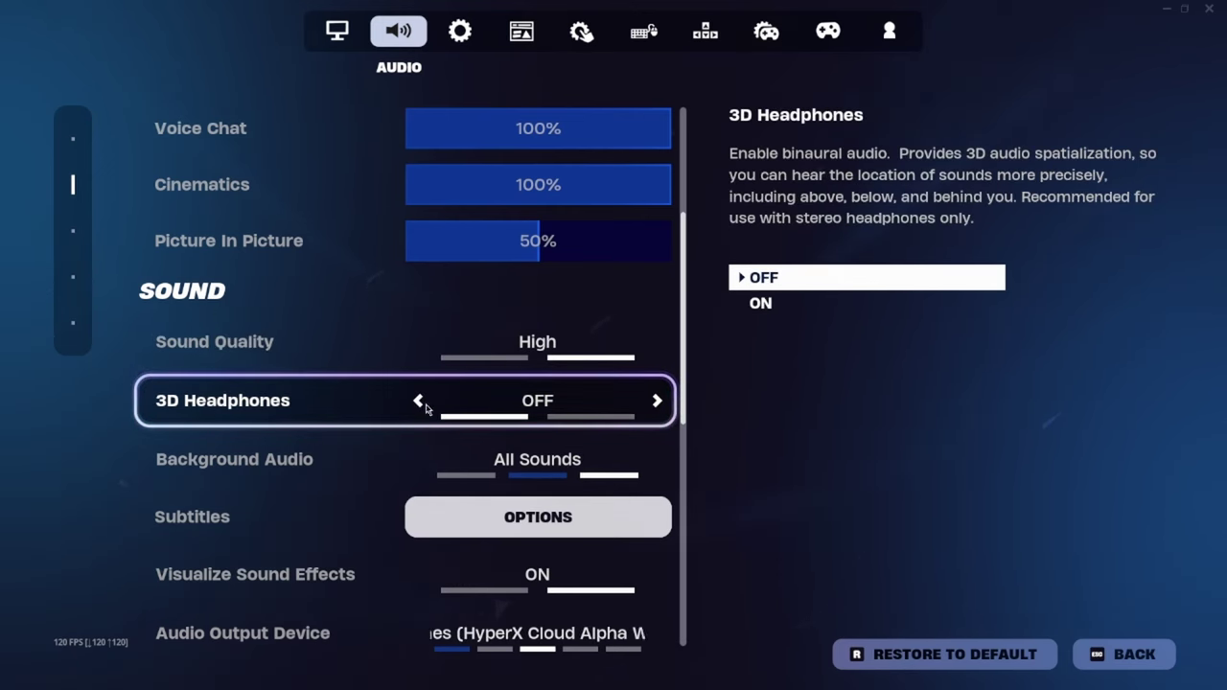
scroll(444, 430, down, 1)
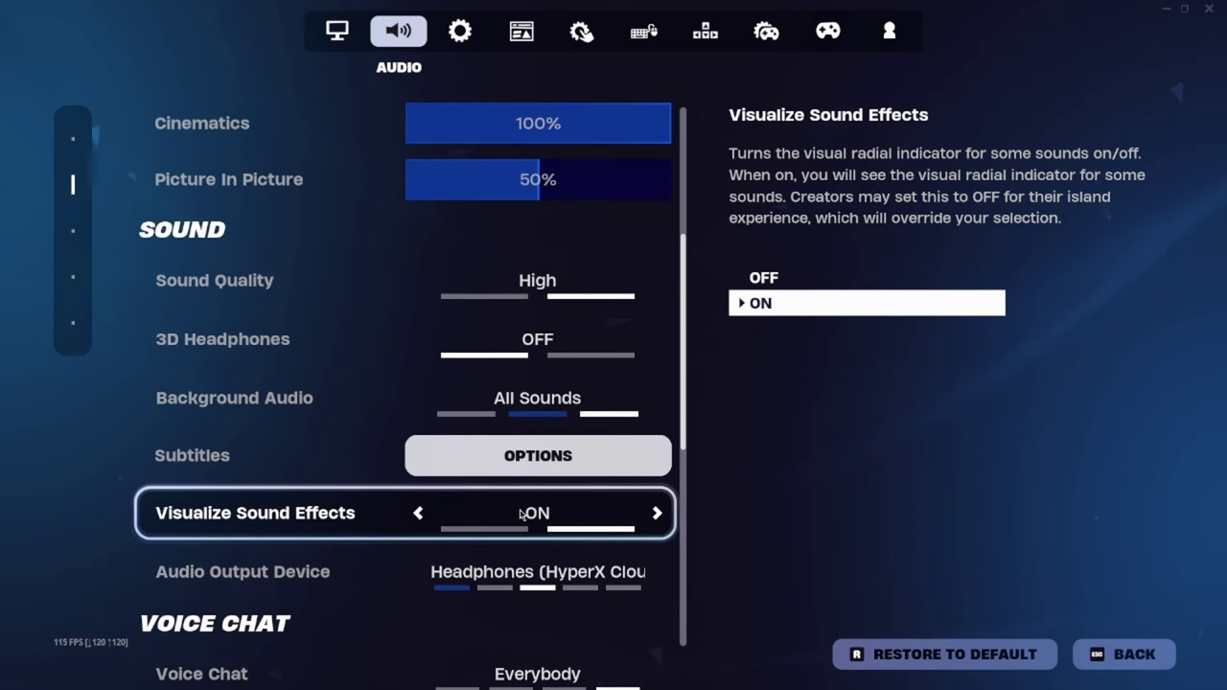
scroll(513, 513, down, 1)
scroll(509, 508, down, 5)
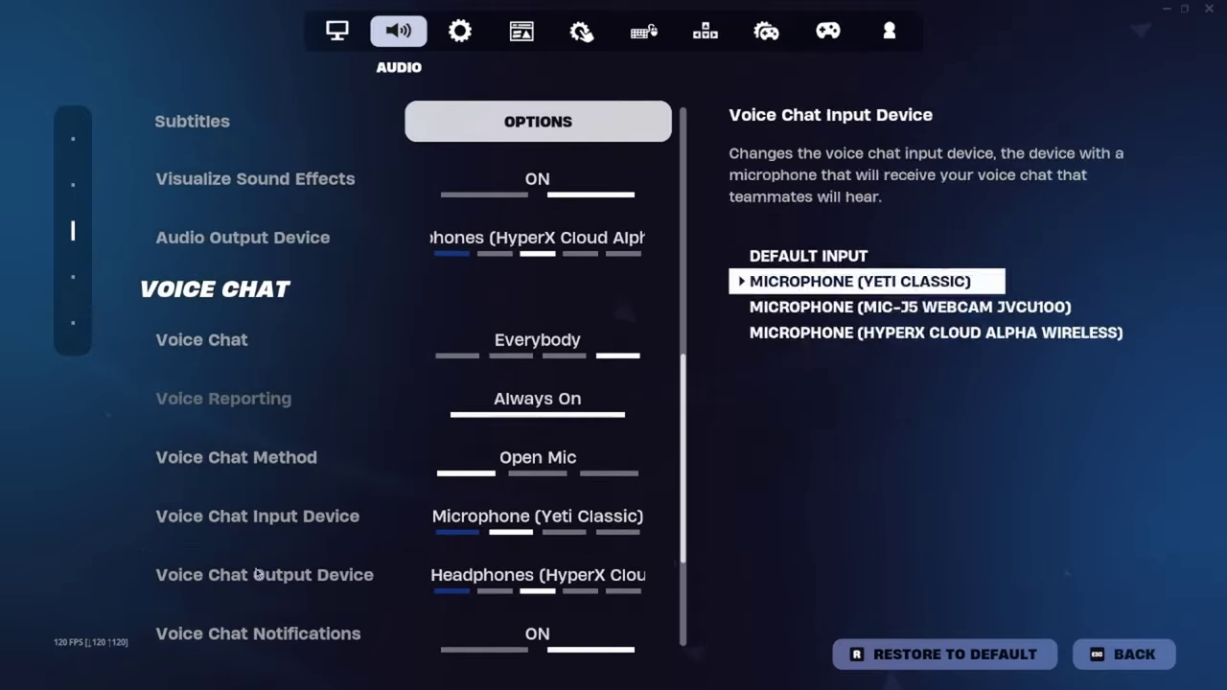
scroll(328, 479, down, 3)
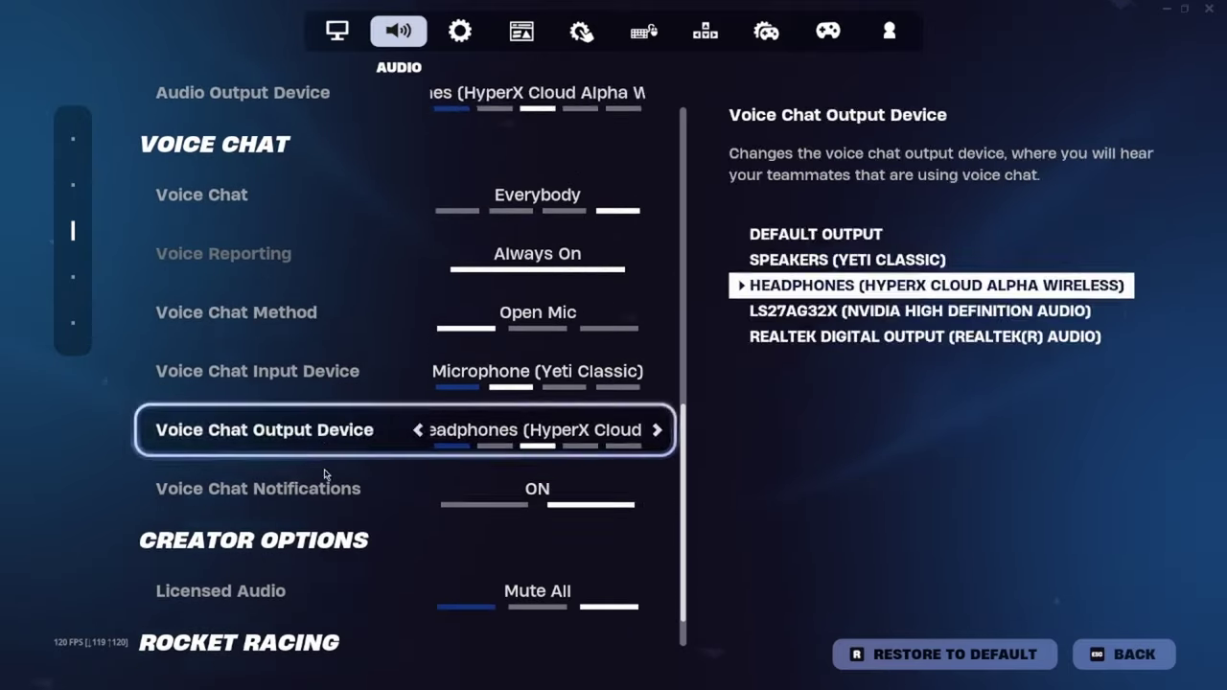
Review the Game settings, covering matchmaking region, movement, combat, building and tutorial options.
click(455, 31)
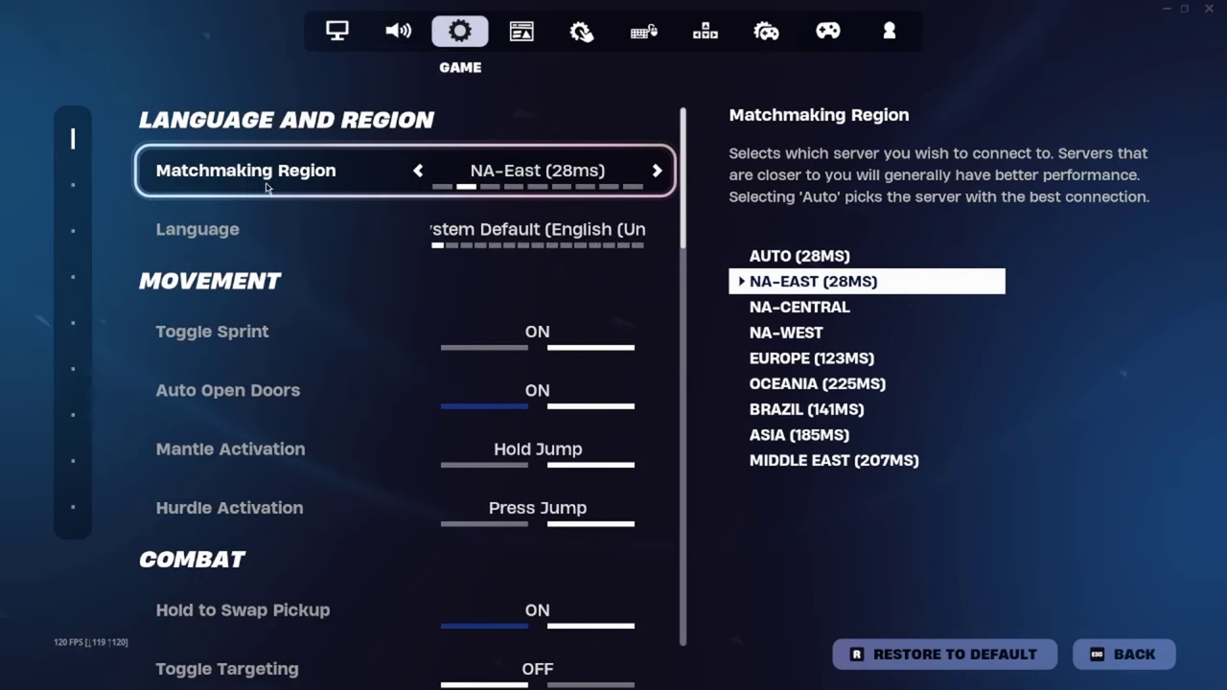
scroll(412, 268, down, 1)
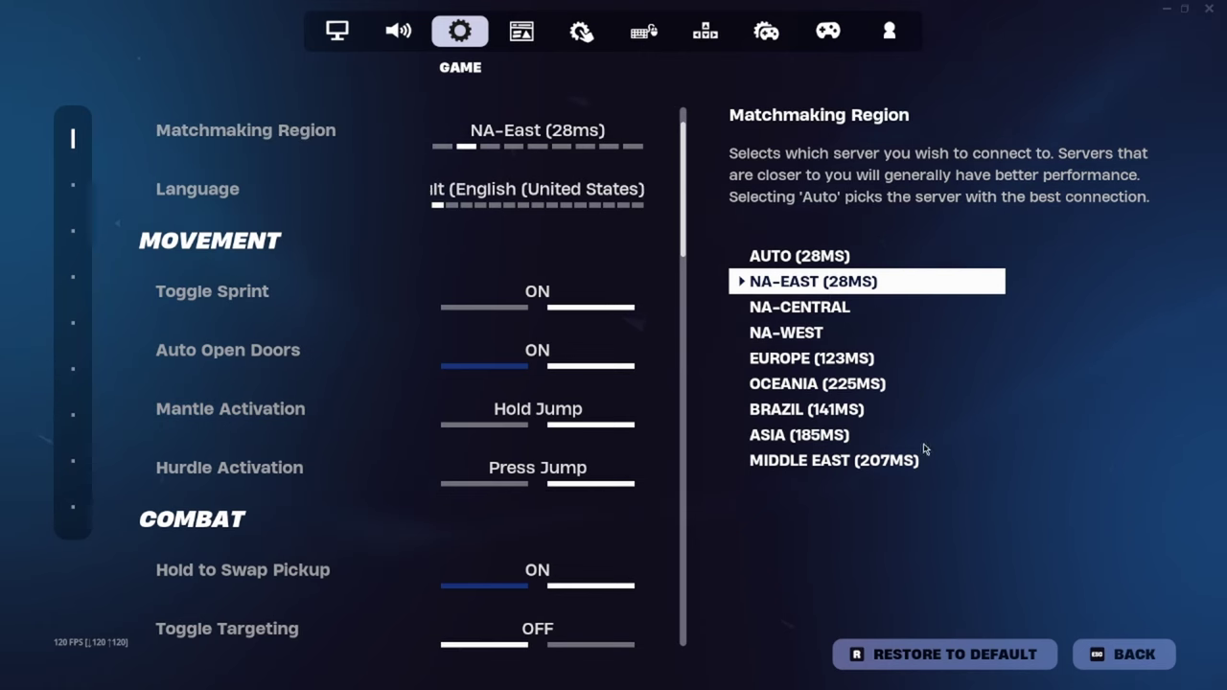
scroll(370, 304, up, 1)
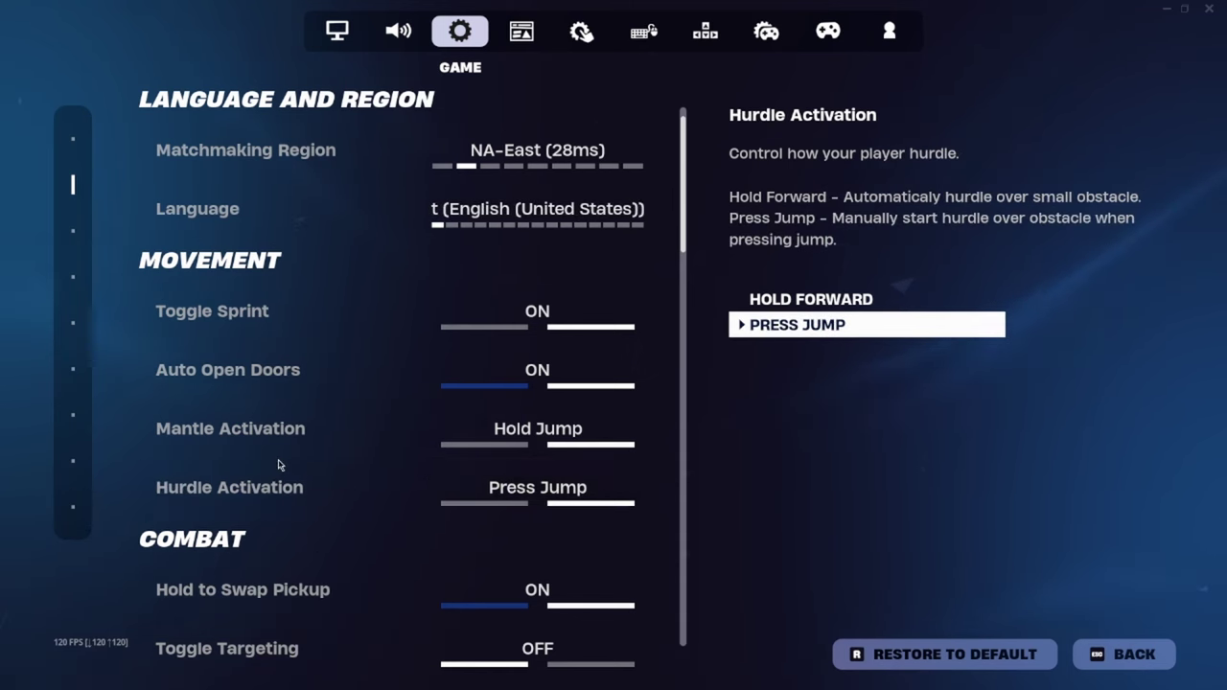
scroll(277, 465, down, 5)
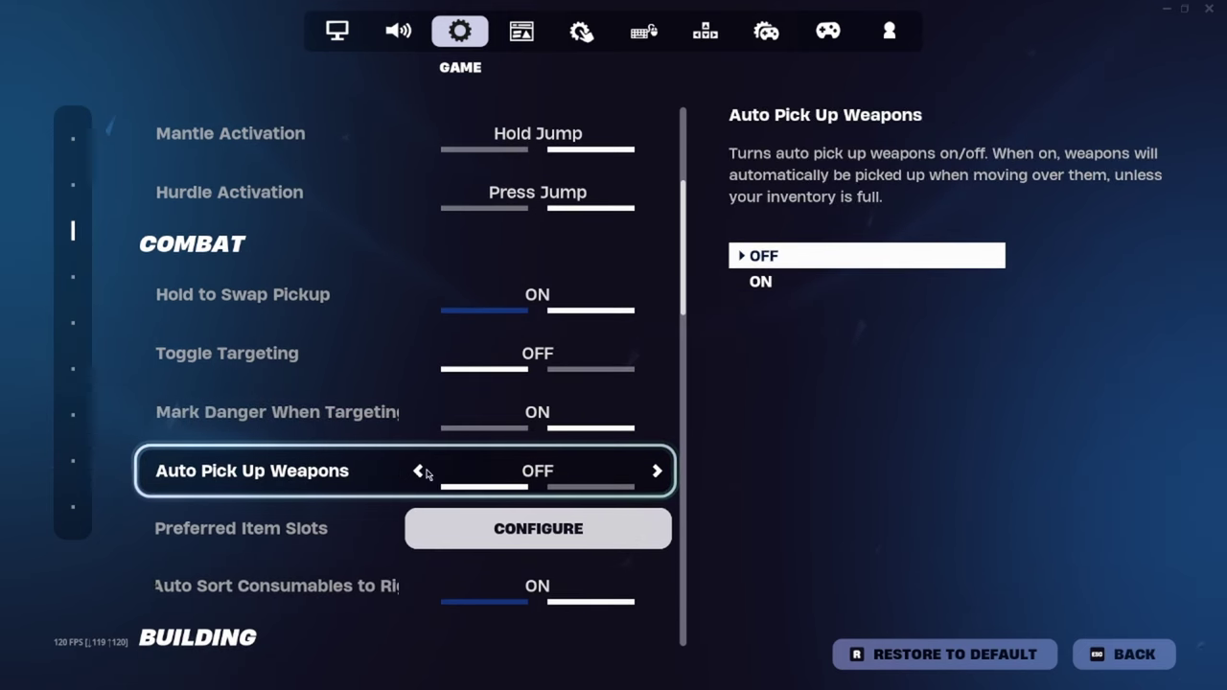
scroll(426, 475, down, 1)
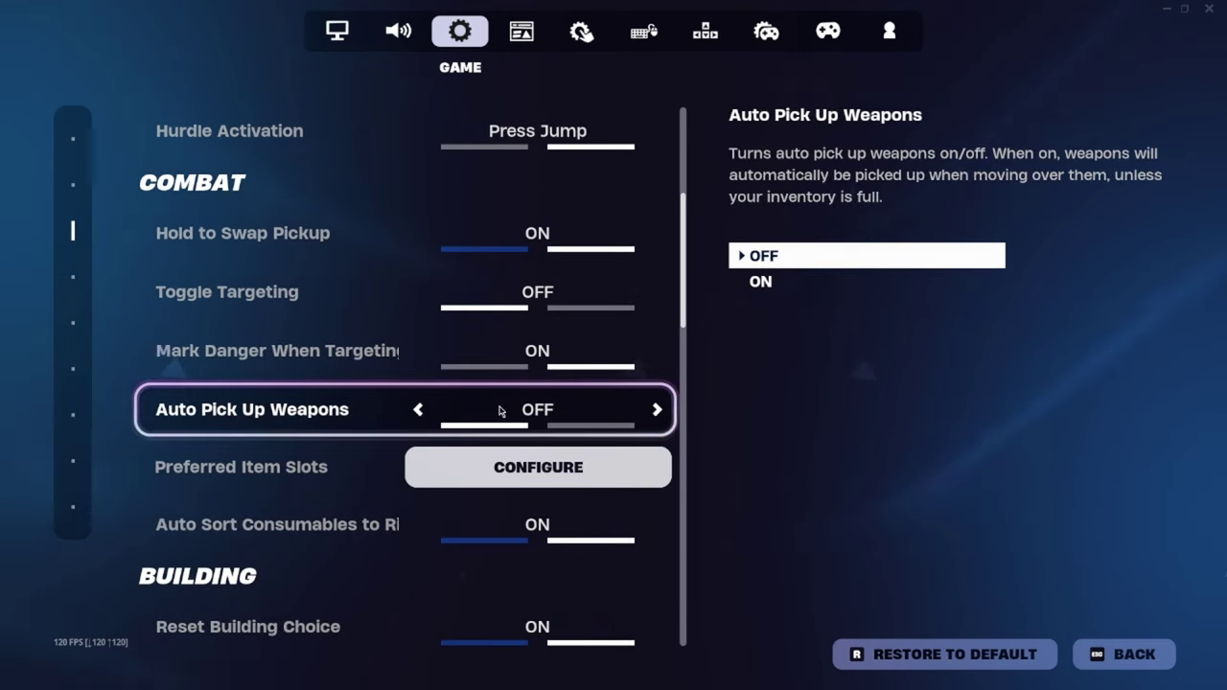
scroll(503, 408, down, 4)
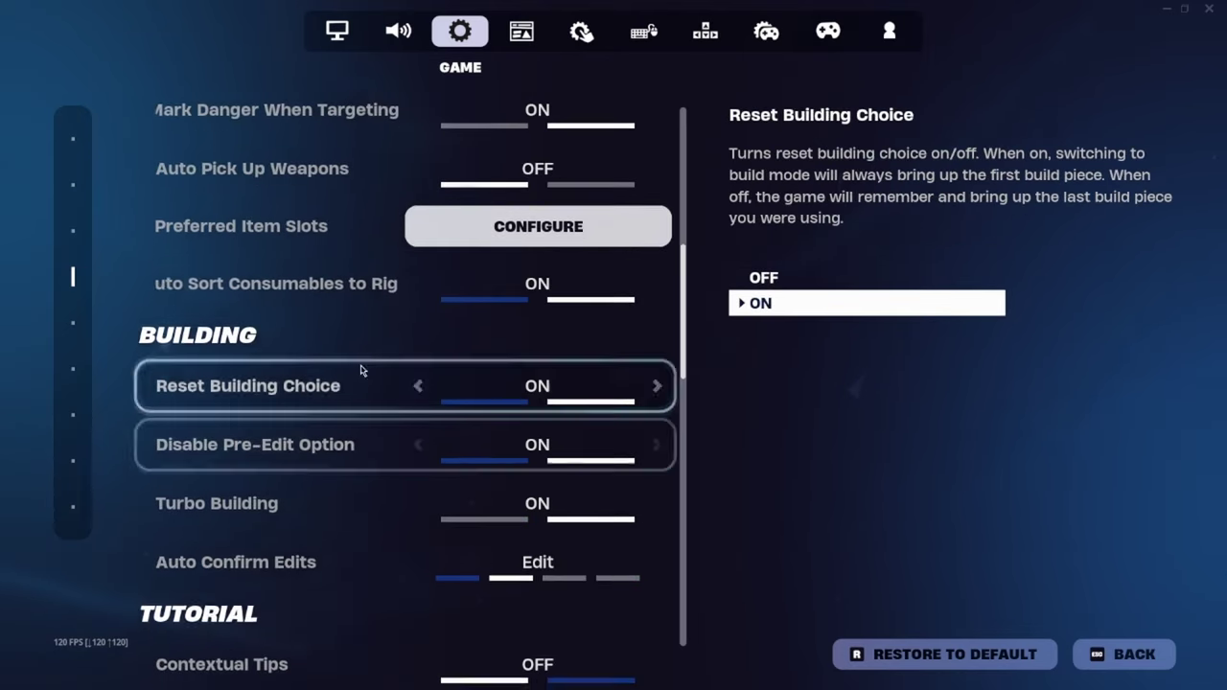
scroll(456, 489, down, 5)
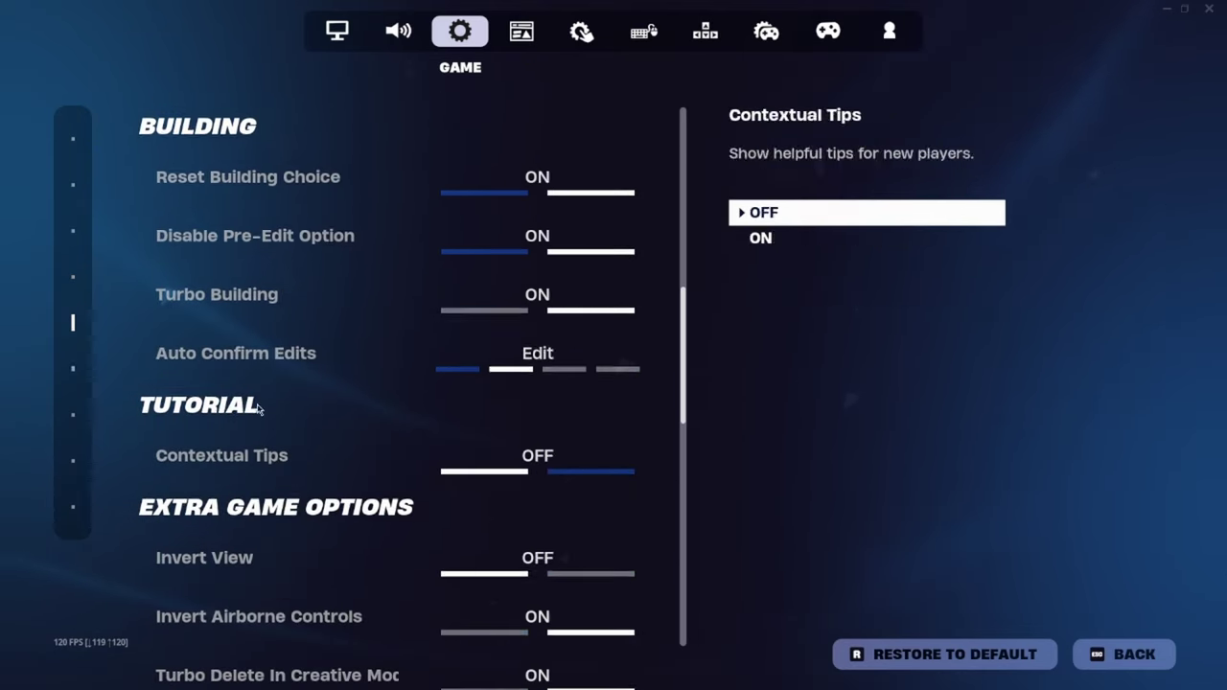
Review the Game UI settings for reticle and damage feedback and the HUD options.
click(522, 33)
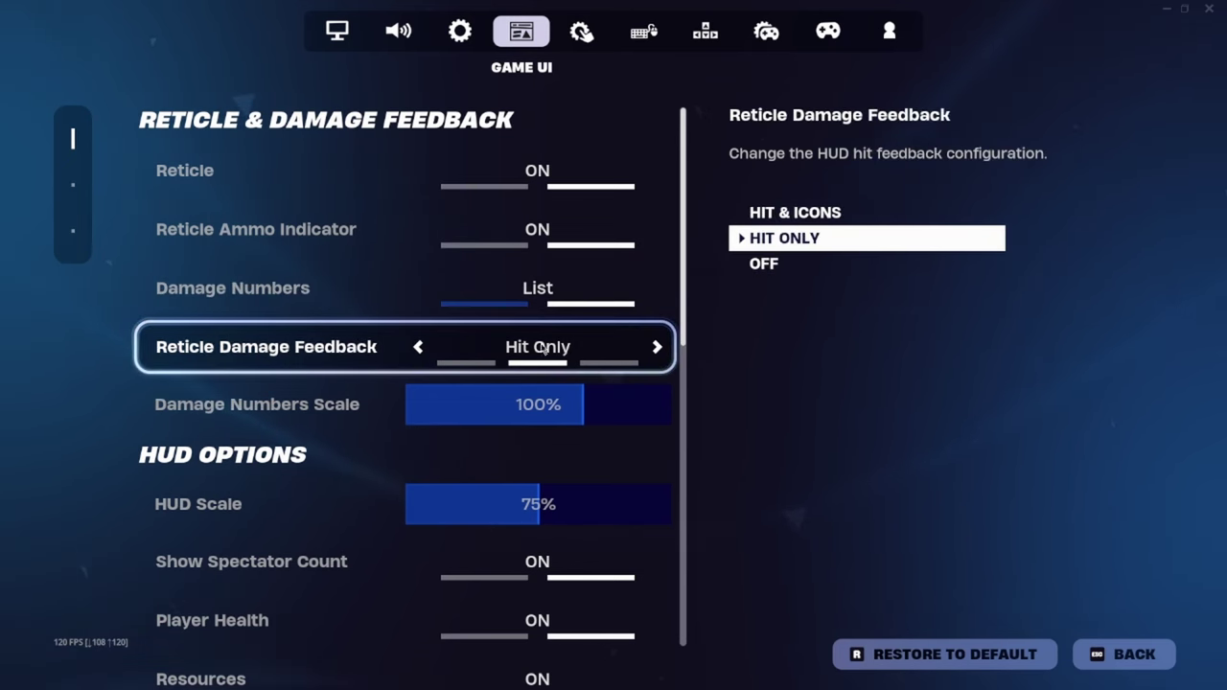
scroll(301, 366, down, 1)
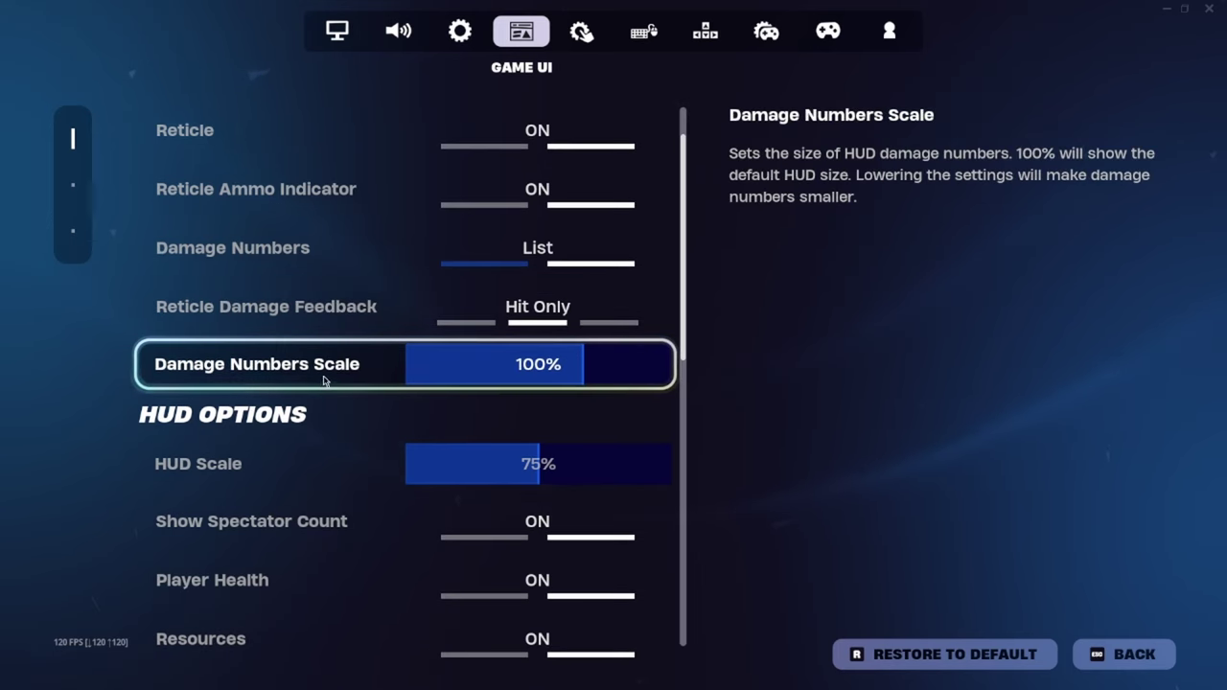
scroll(317, 377, down, 2)
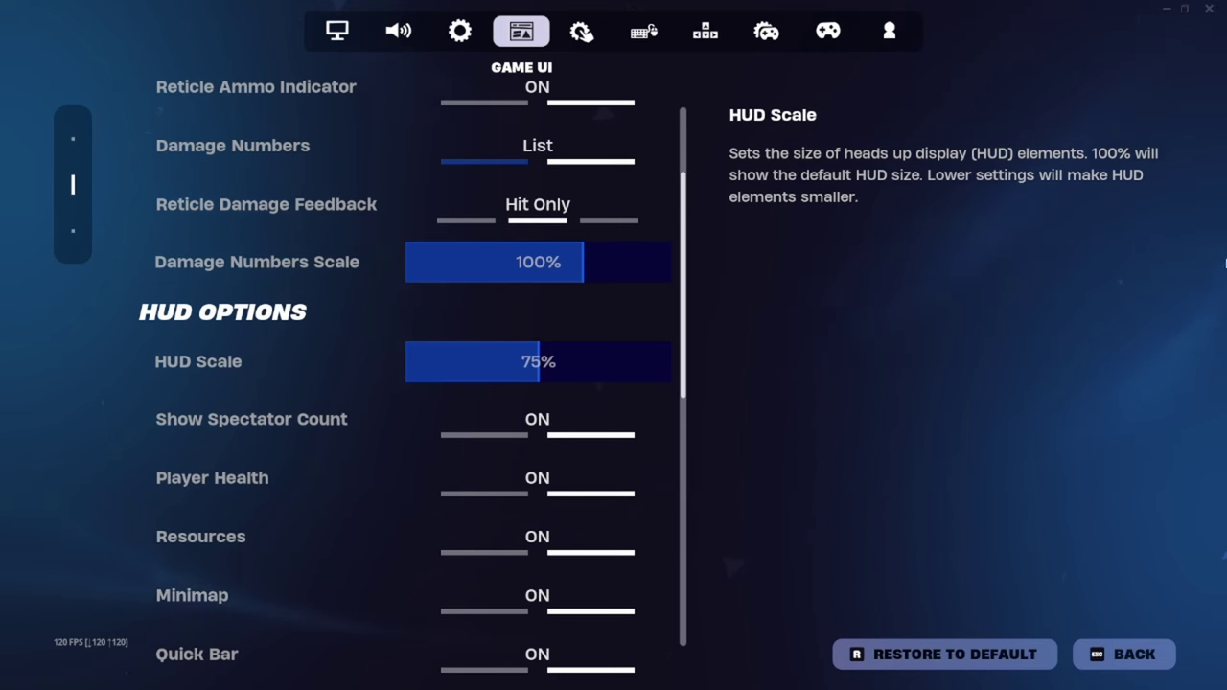
scroll(210, 422, down, 3)
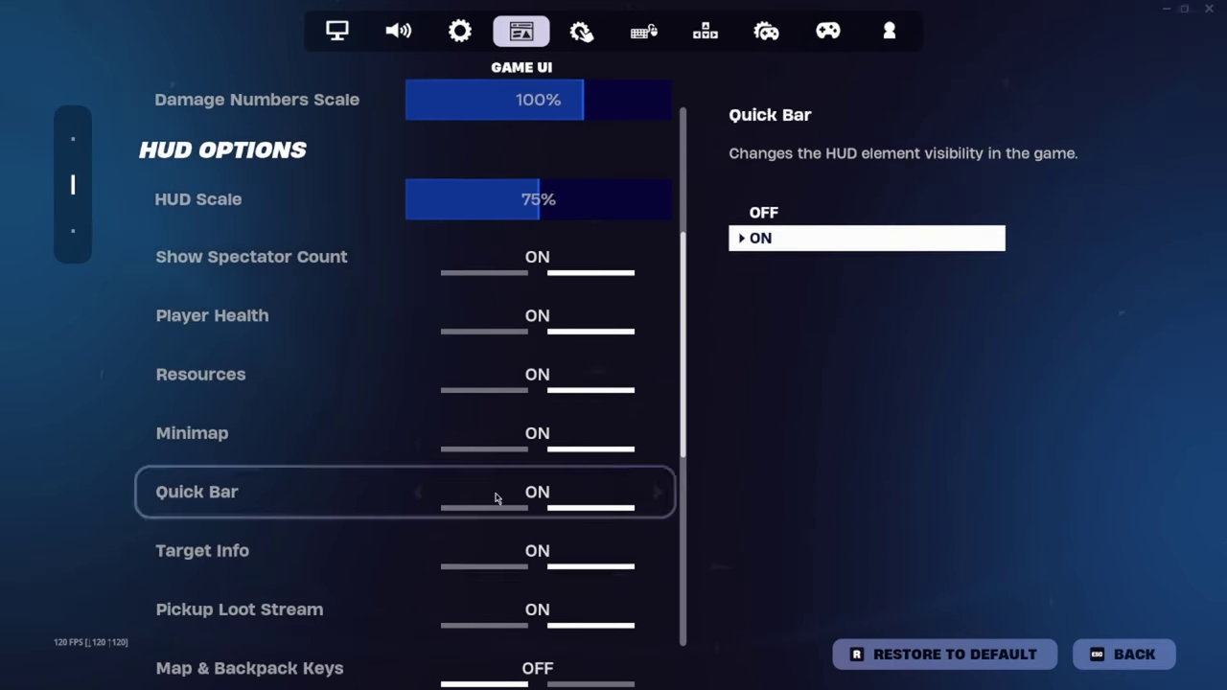
scroll(470, 479, down, 4)
Review the gyro options in the Touch and Motion settings, from Gyro Aiming to Advanced Gyro Options.
click(582, 30)
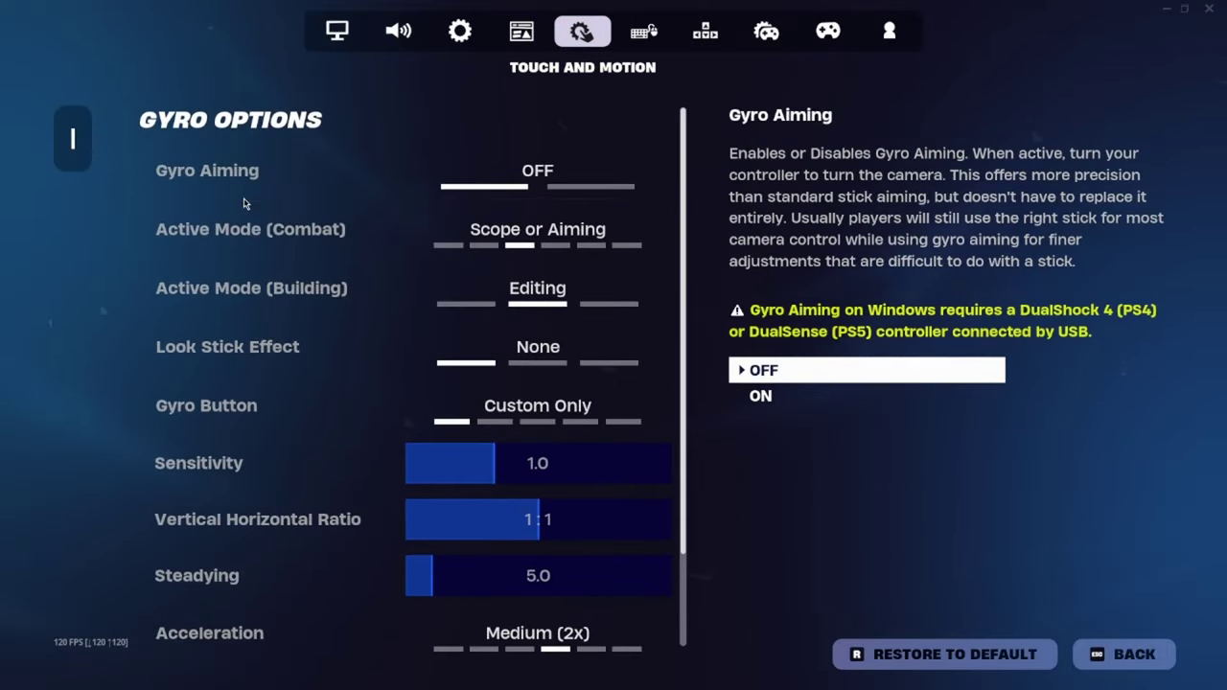
scroll(243, 202, down, 4)
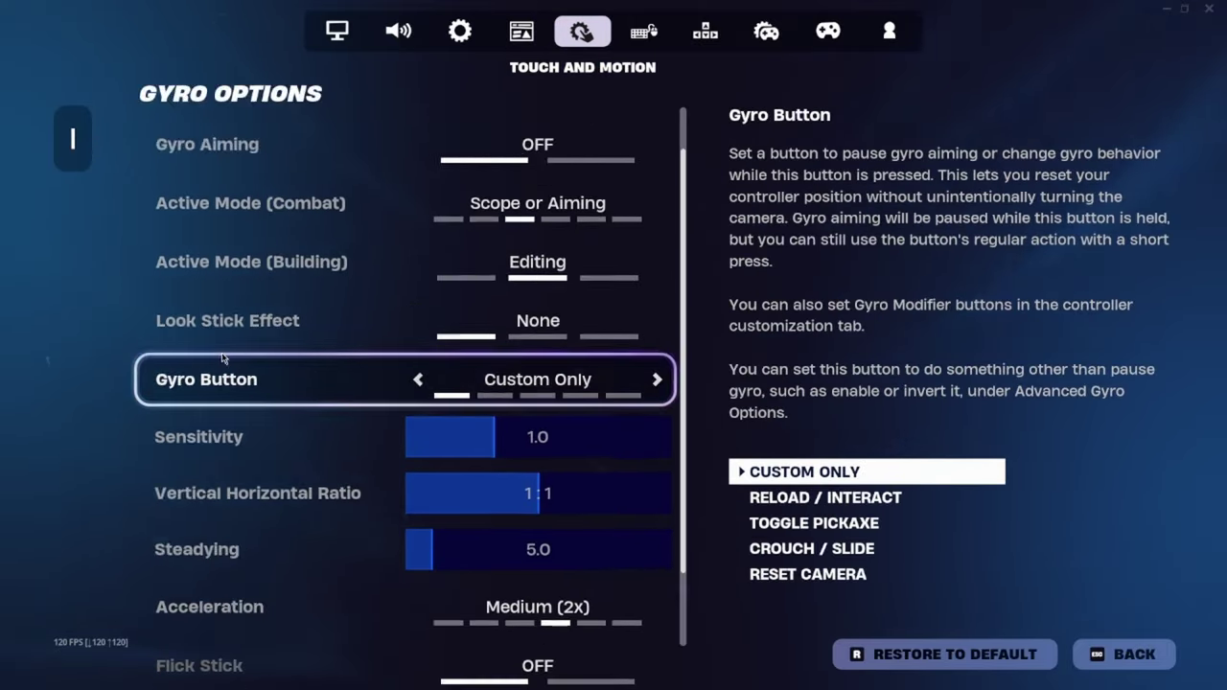
scroll(221, 357, up, 3)
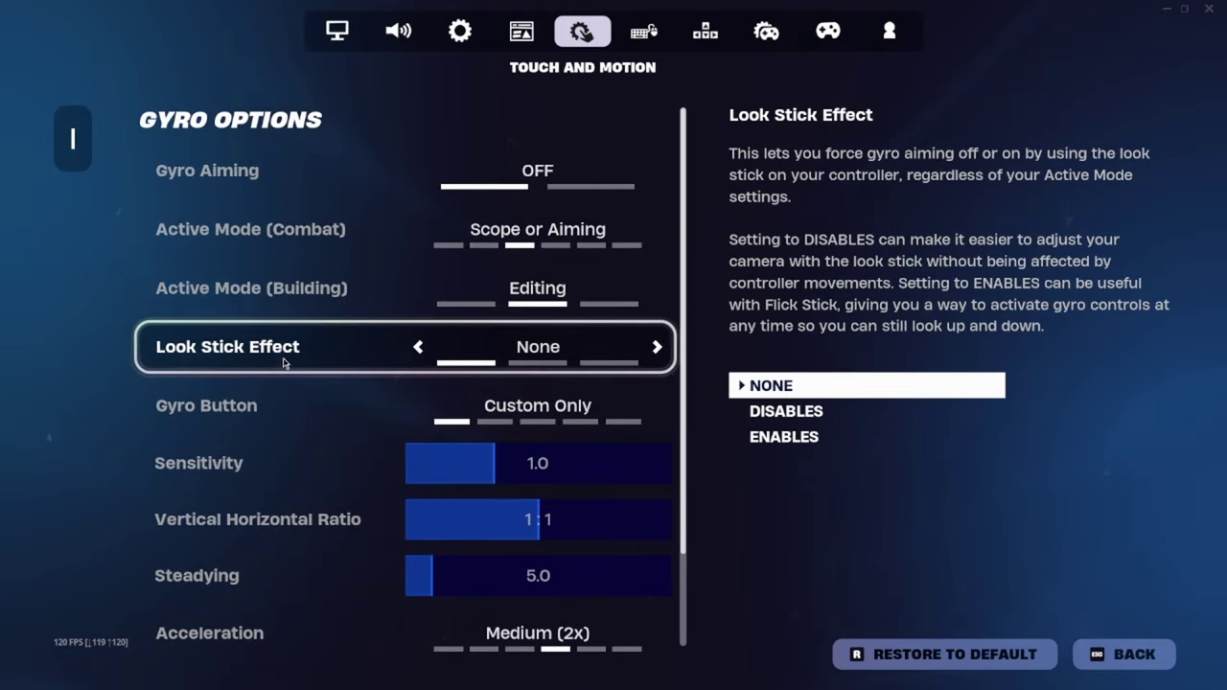
scroll(282, 360, down, 2)
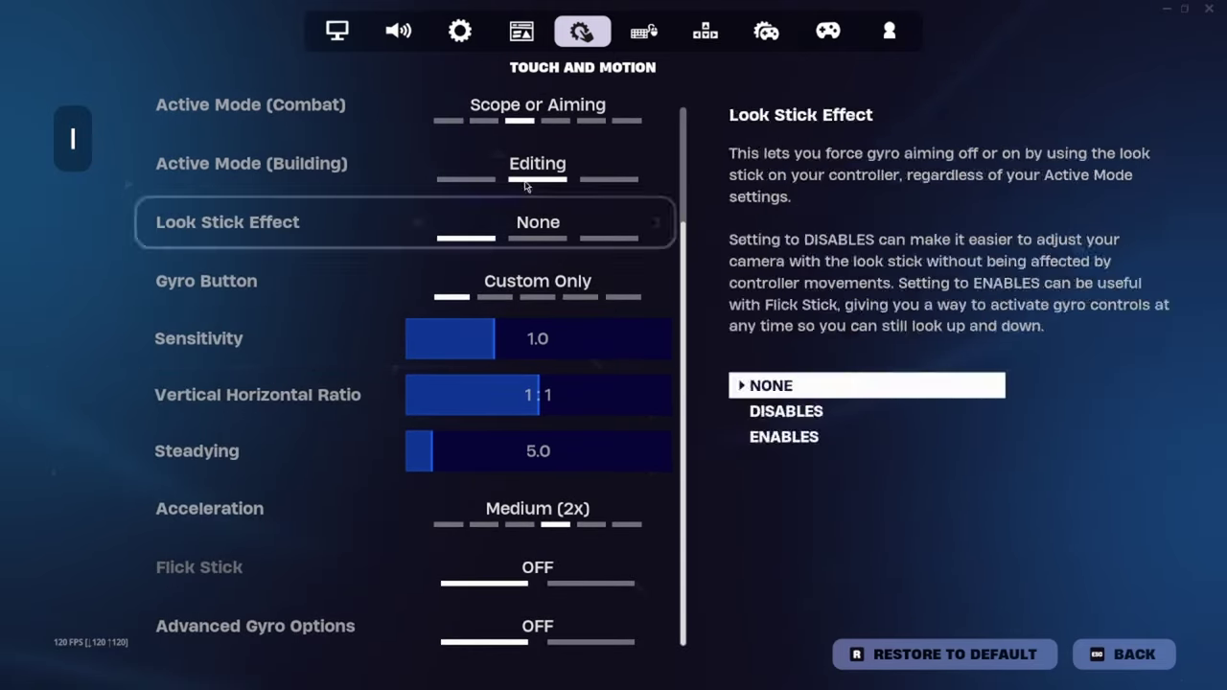
scroll(292, 402, up, 2)
scroll(293, 393, down, 2)
scroll(292, 389, up, 2)
Review the Mouse and Keyboard settings, covering mouse sensitivity, keyboard movement, mouse flight, Rocket Racing and tank options.
click(667, 33)
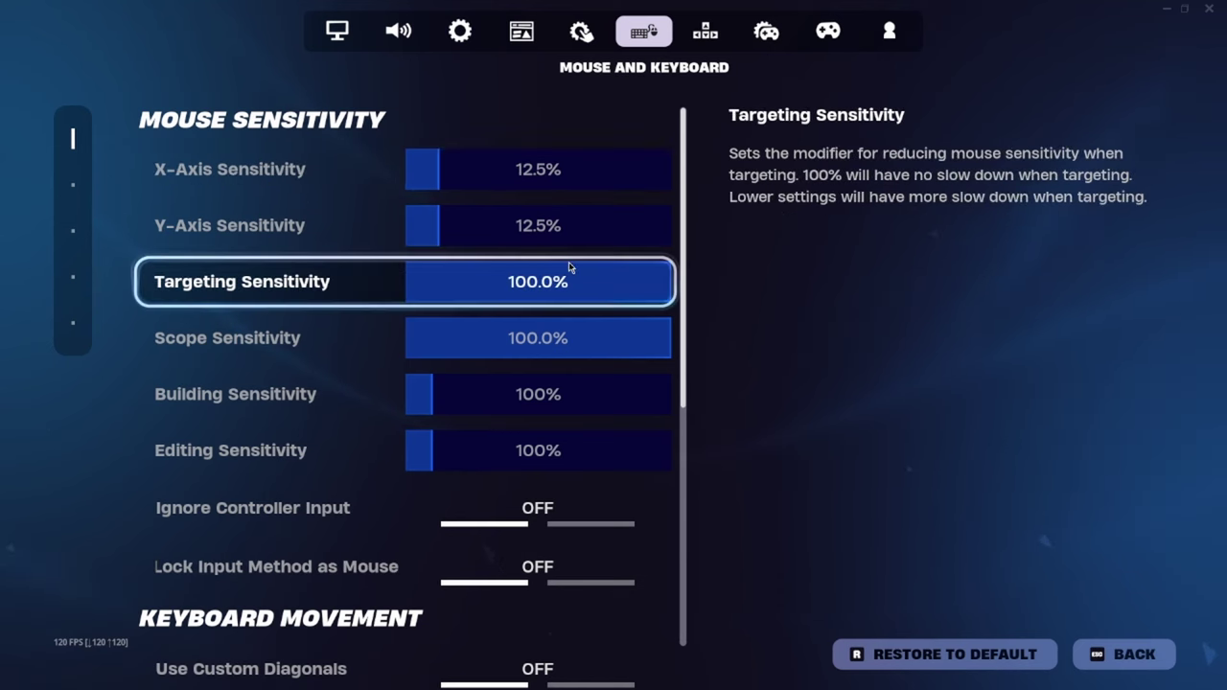
scroll(261, 378, down, 2)
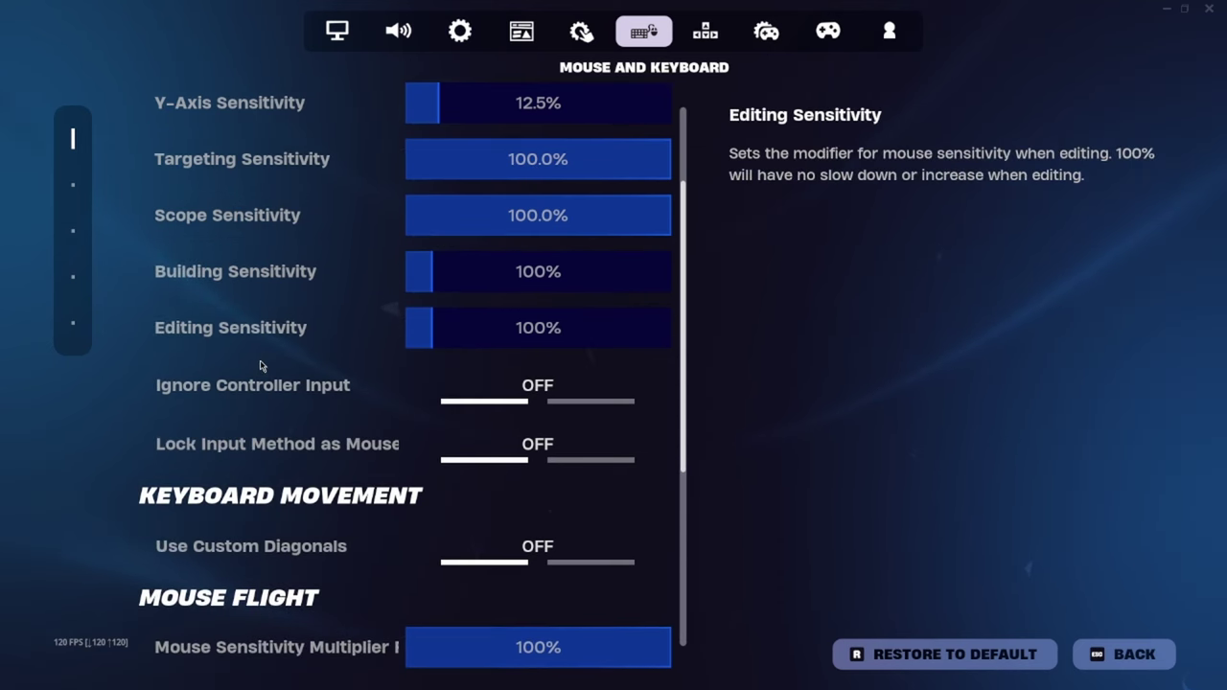
scroll(260, 366, down, 4)
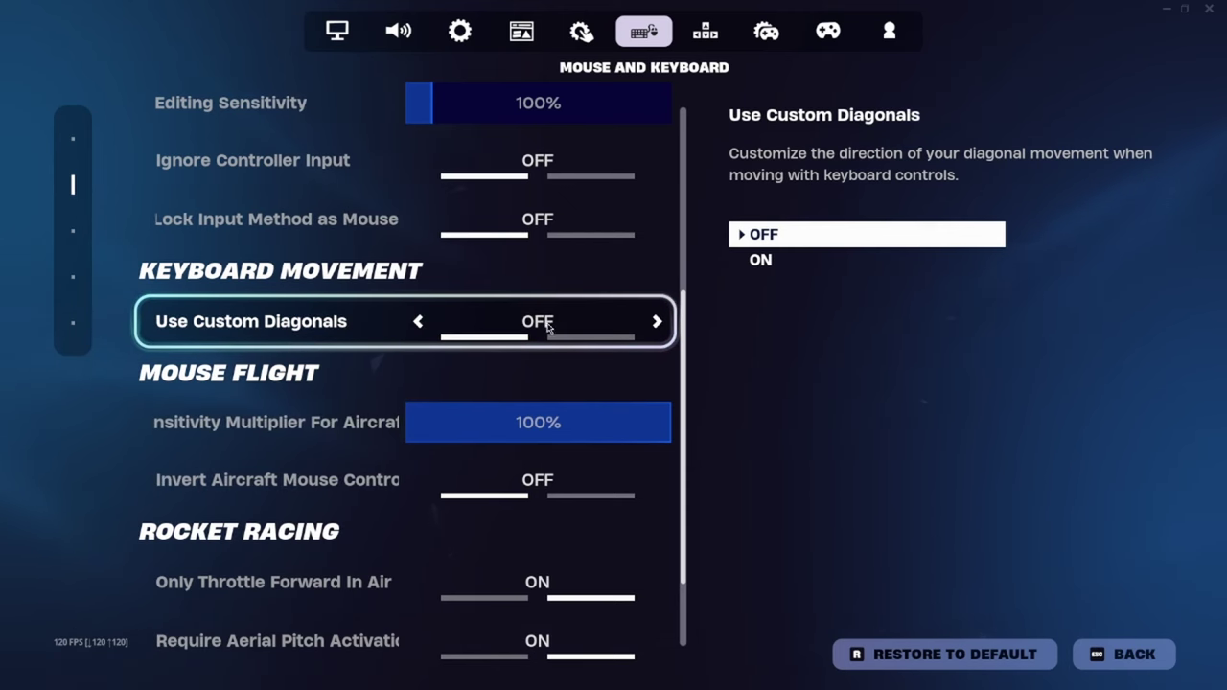
scroll(284, 364, down, 1)
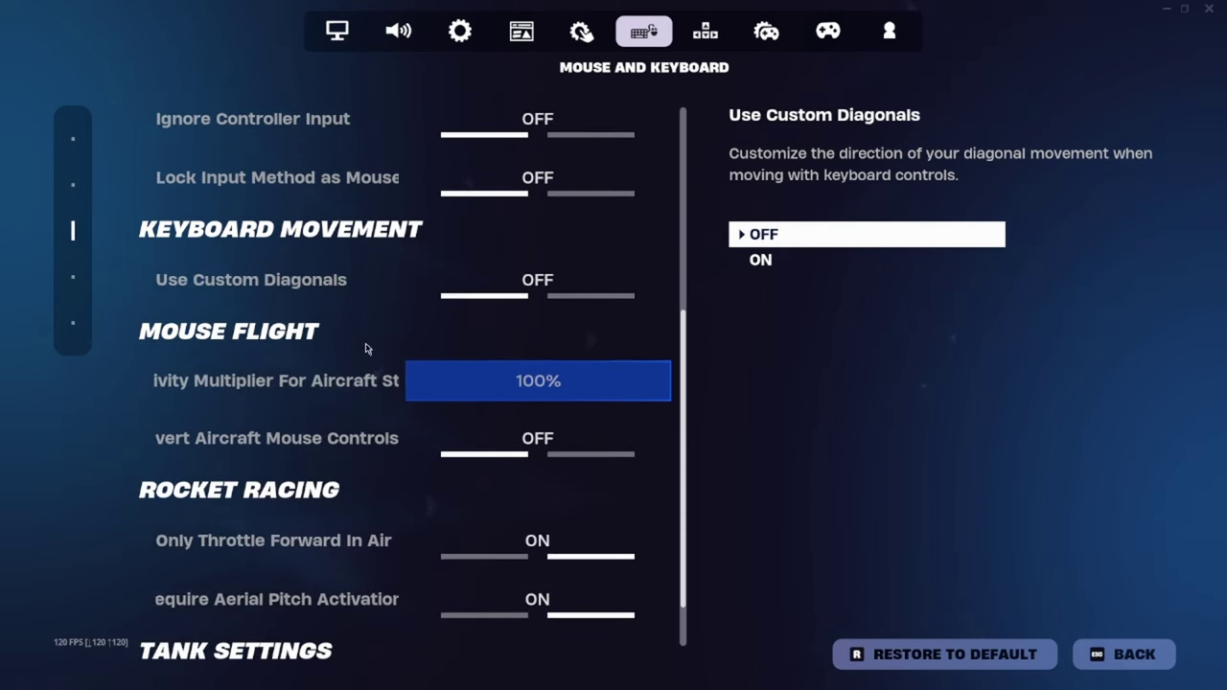
scroll(268, 455, down, 2)
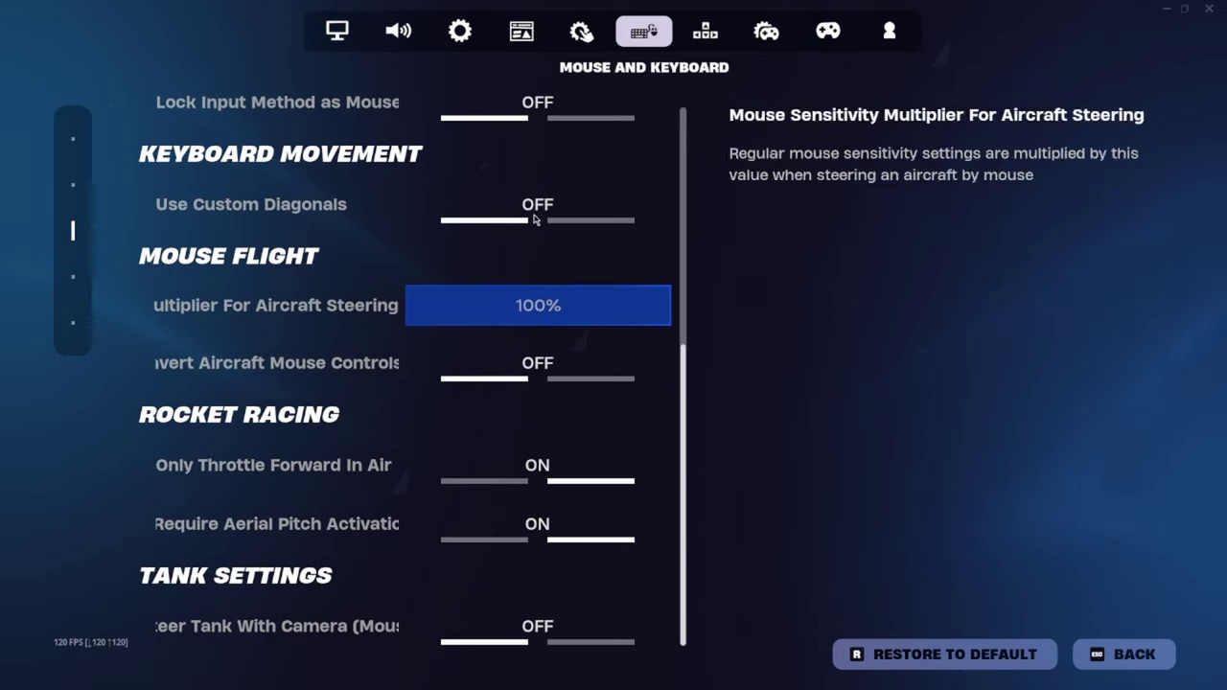
Open the Keyboard Controls settings and review the Movement bindings, from Move Forward to Crouch / Slide.
click(696, 31)
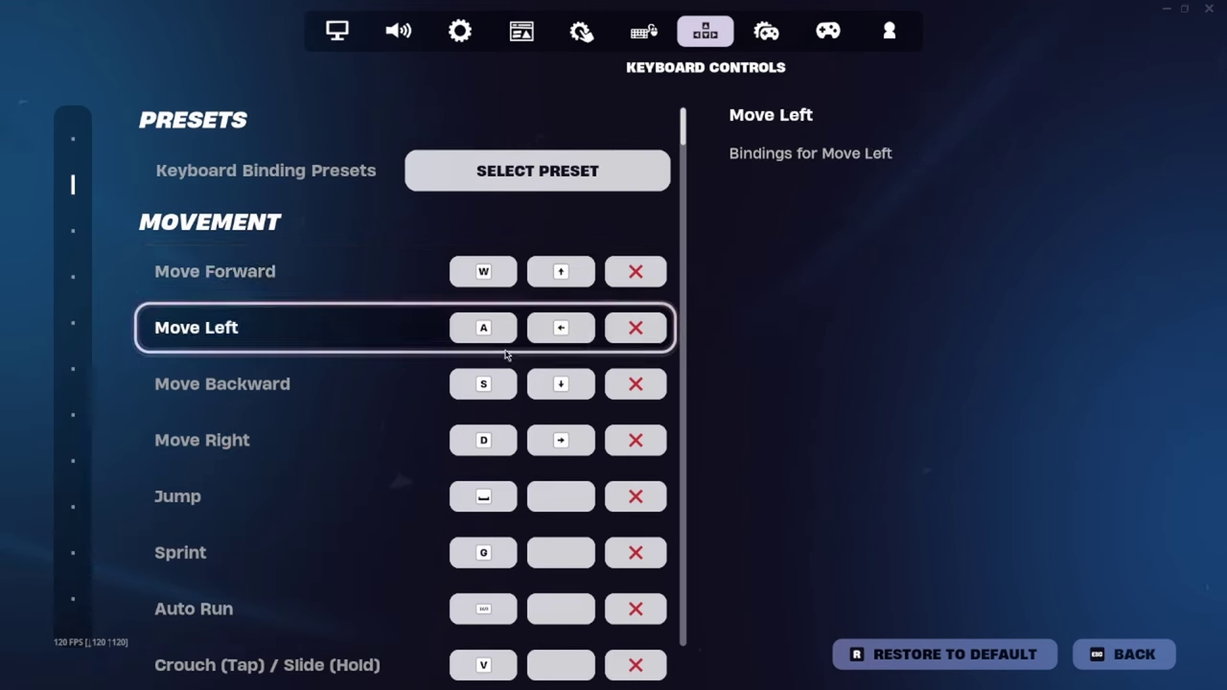
scroll(427, 388, down, 1)
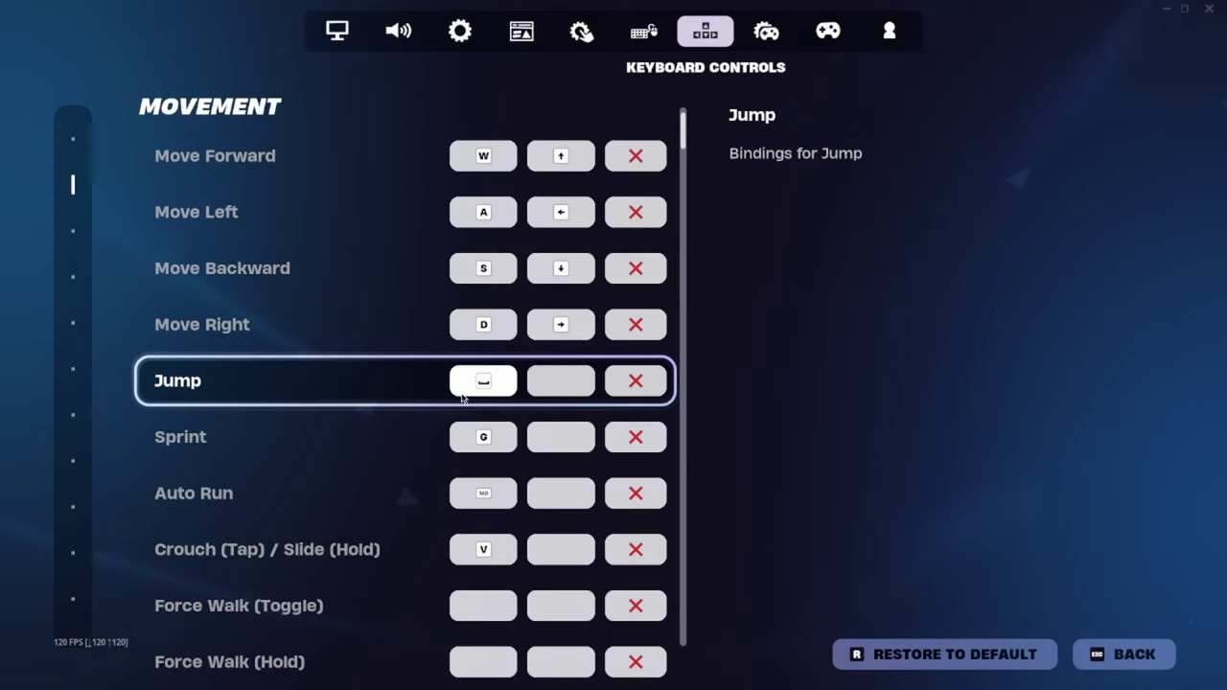
scroll(427, 426, down, 1)
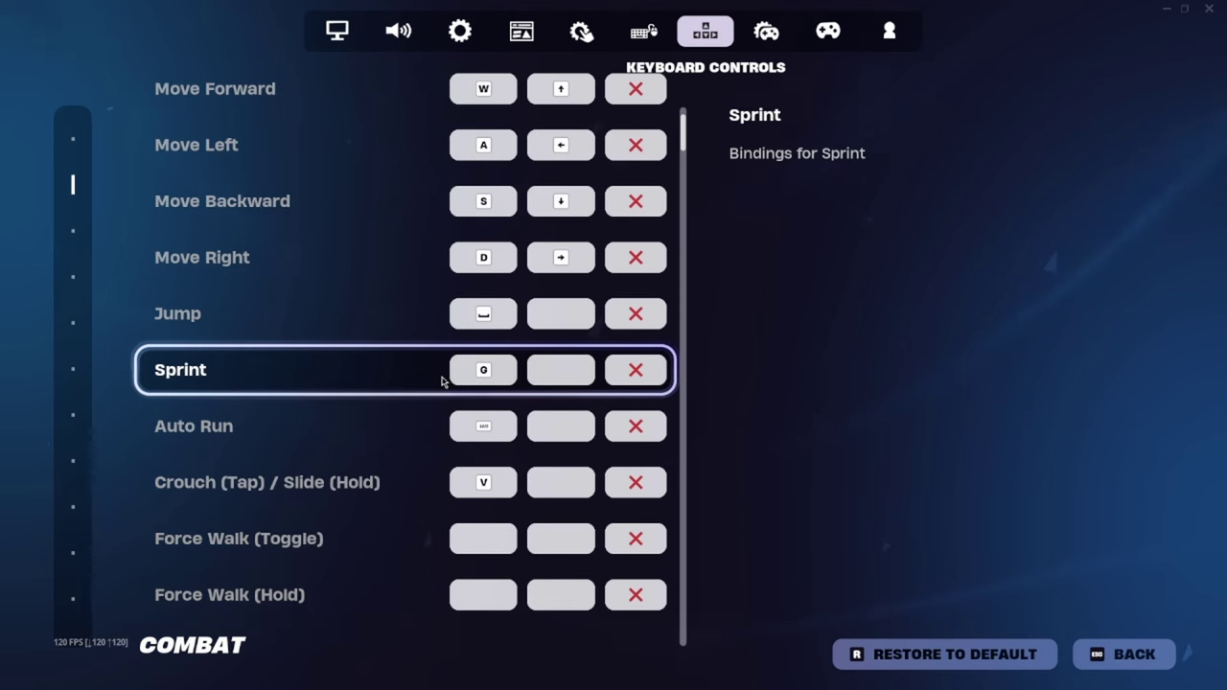
scroll(412, 421, down, 1)
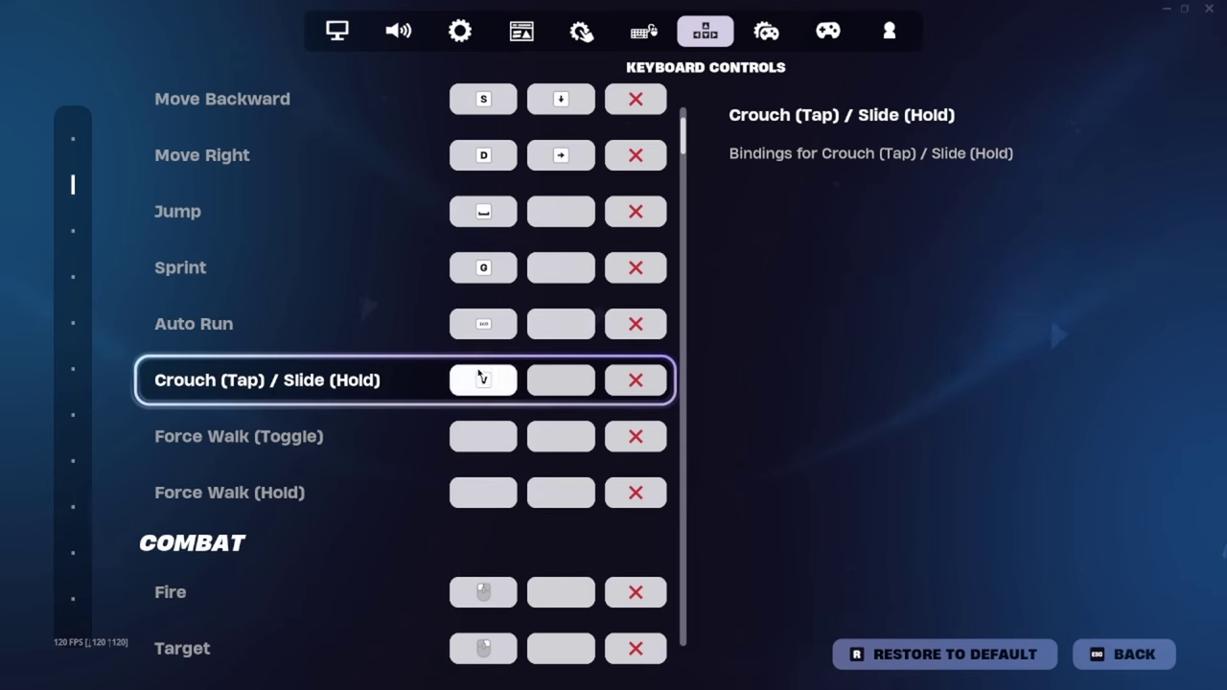
Review the Combat key bindings, from Fire, Target and Toggle Scope Mode through Pickaxe and Weapon Slots 1 to 5.
scroll(467, 367, down, 3)
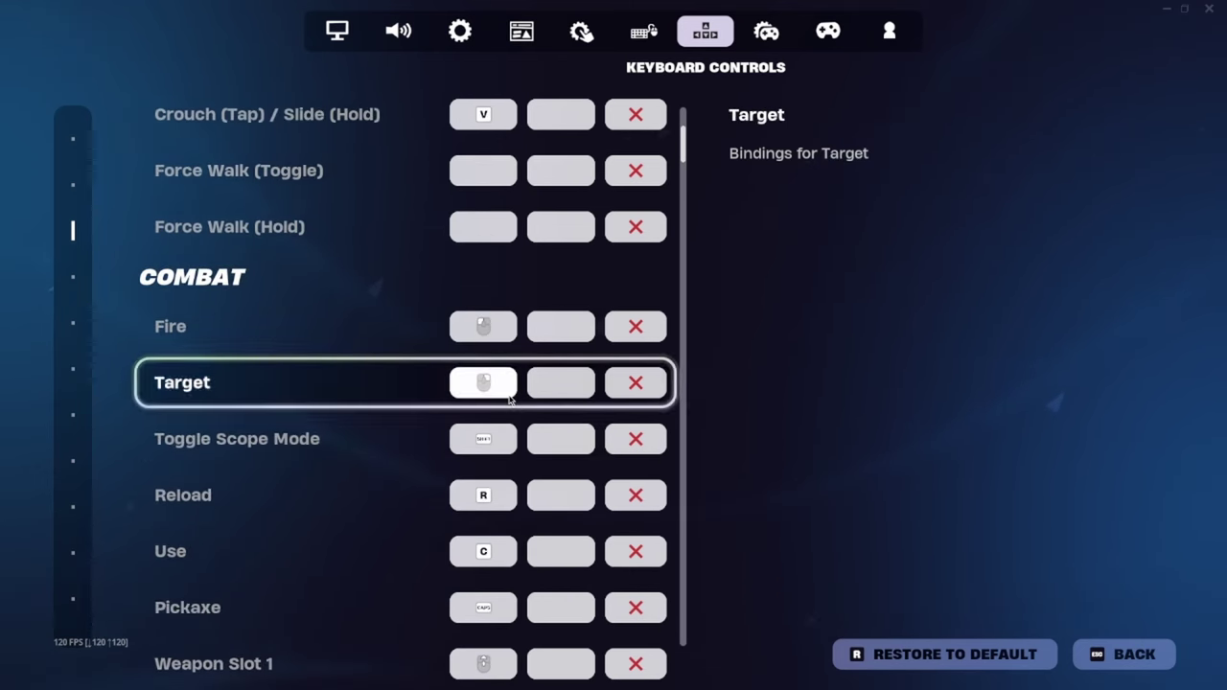
scroll(429, 347, down, 2)
scroll(331, 406, down, 1)
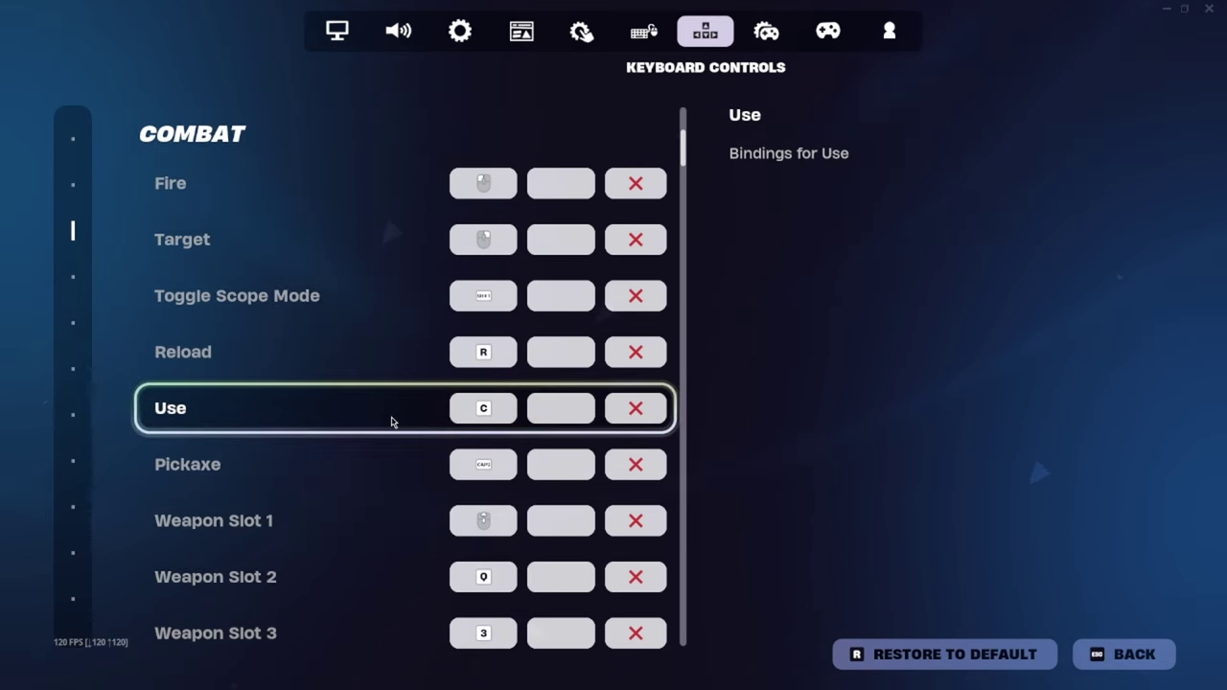
scroll(275, 431, down, 2)
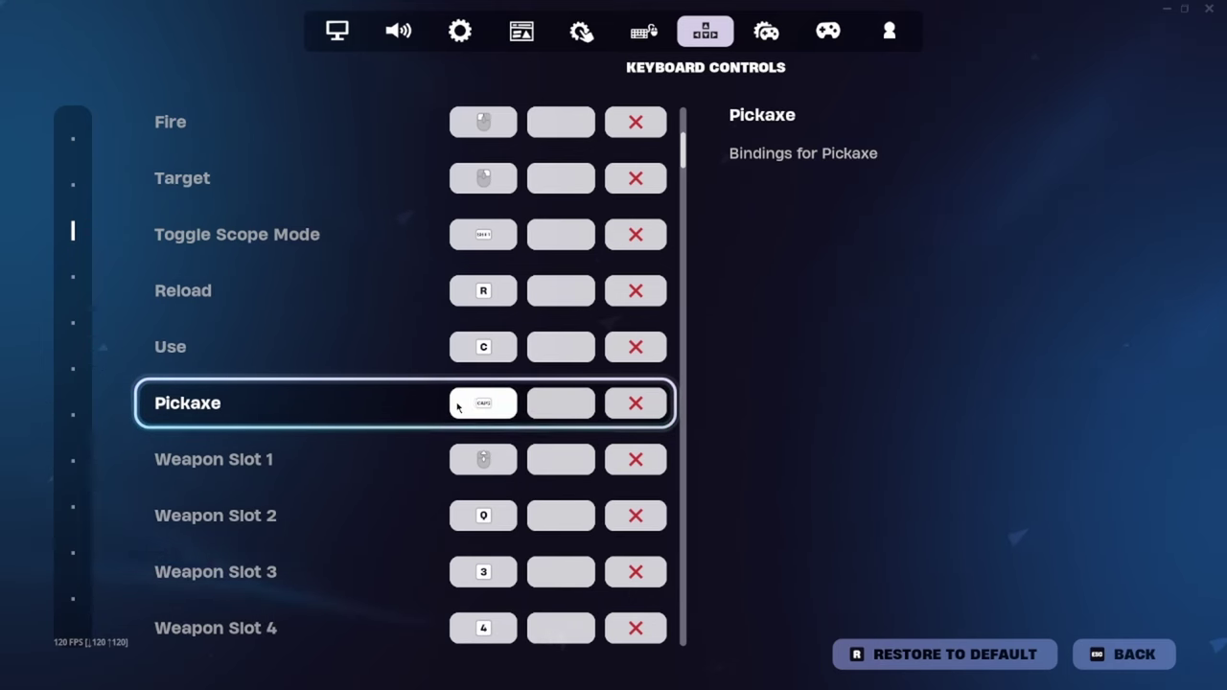
scroll(454, 407, down, 2)
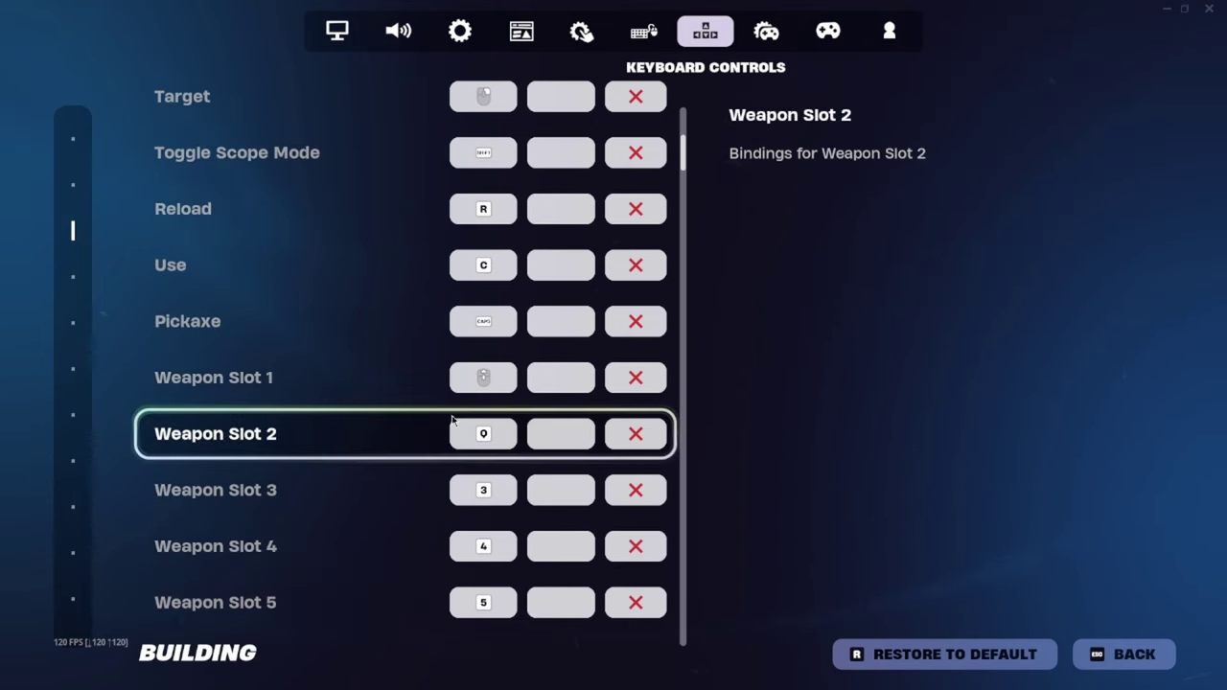
scroll(359, 425, up, 7)
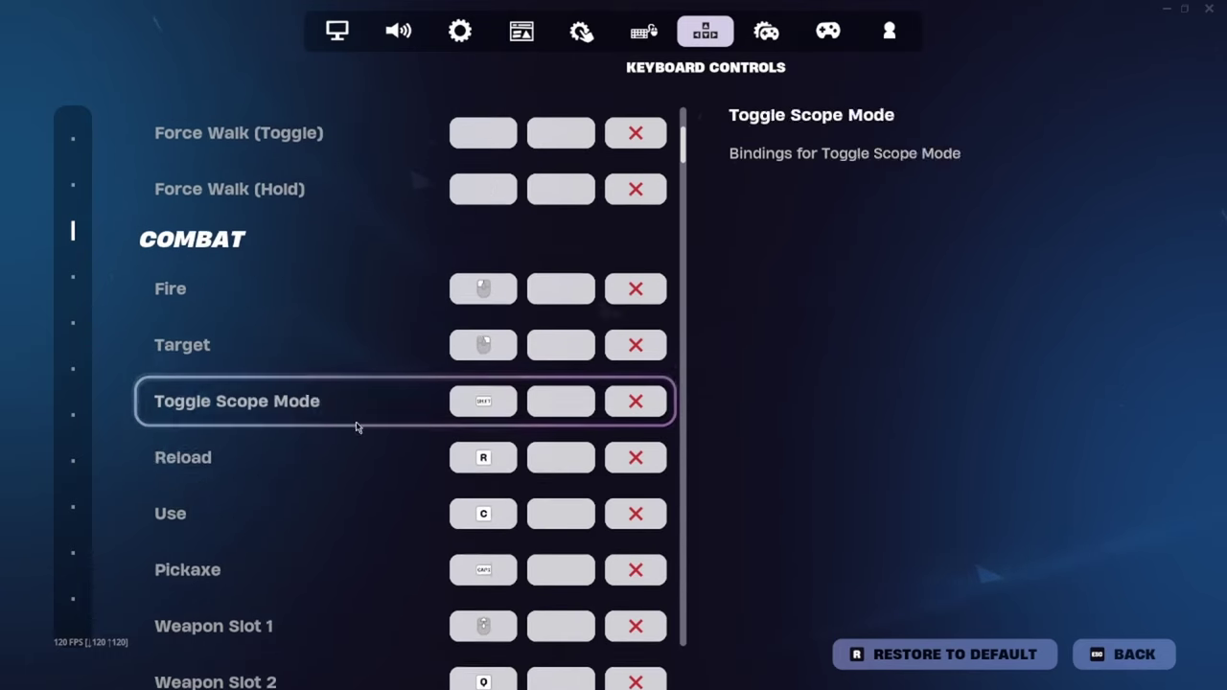
scroll(356, 424, down, 5)
scroll(307, 447, down, 4)
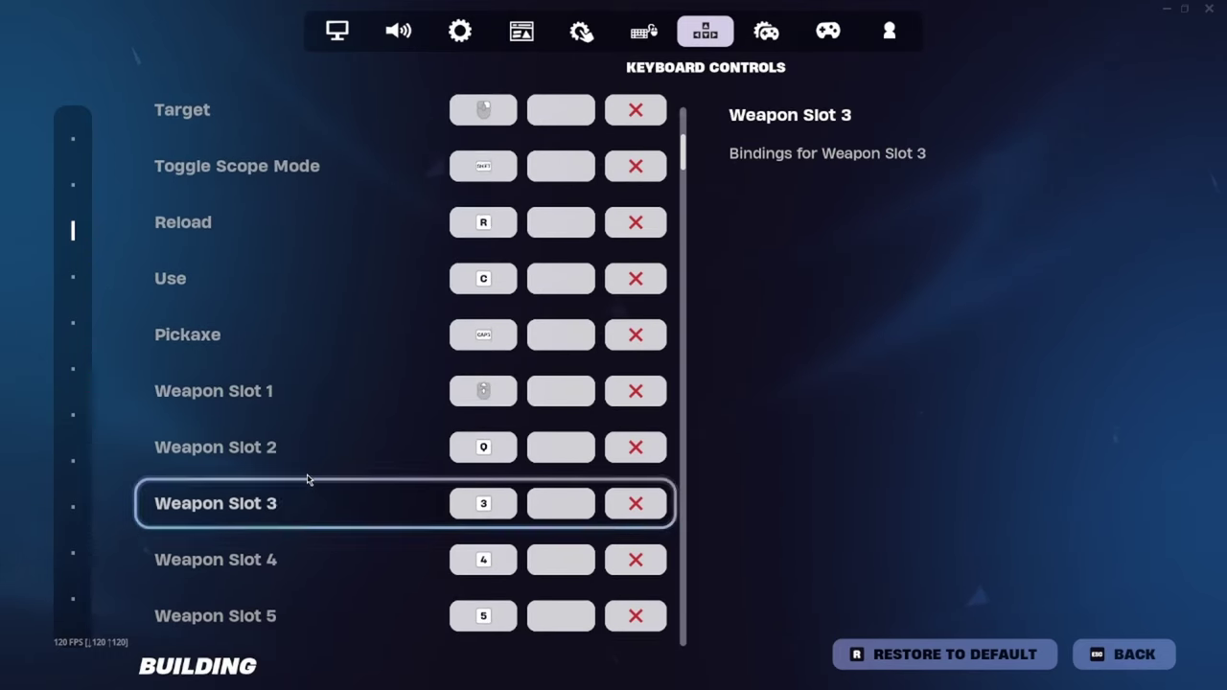
scroll(325, 470, down, 2)
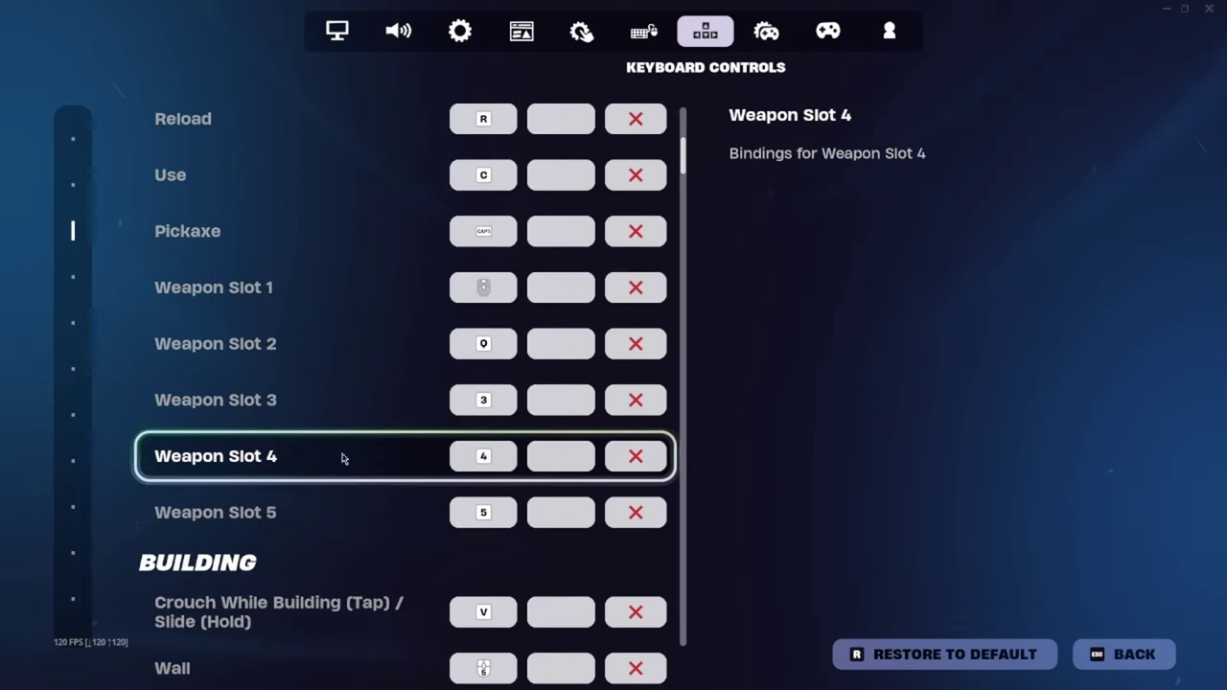
Review the Building key bindings, covering Wall, Floor, Stairs, Roof, Trap, Repair / Upgrade and the Building Edit actions.
scroll(403, 503, down, 6)
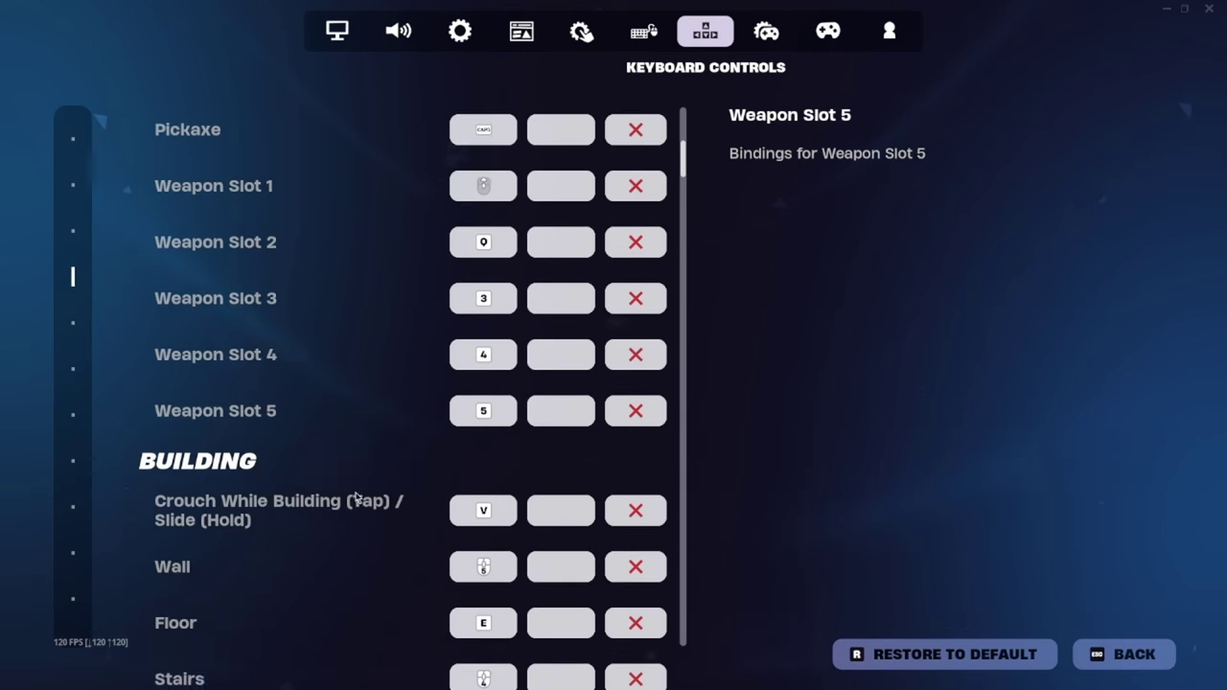
scroll(386, 406, down, 4)
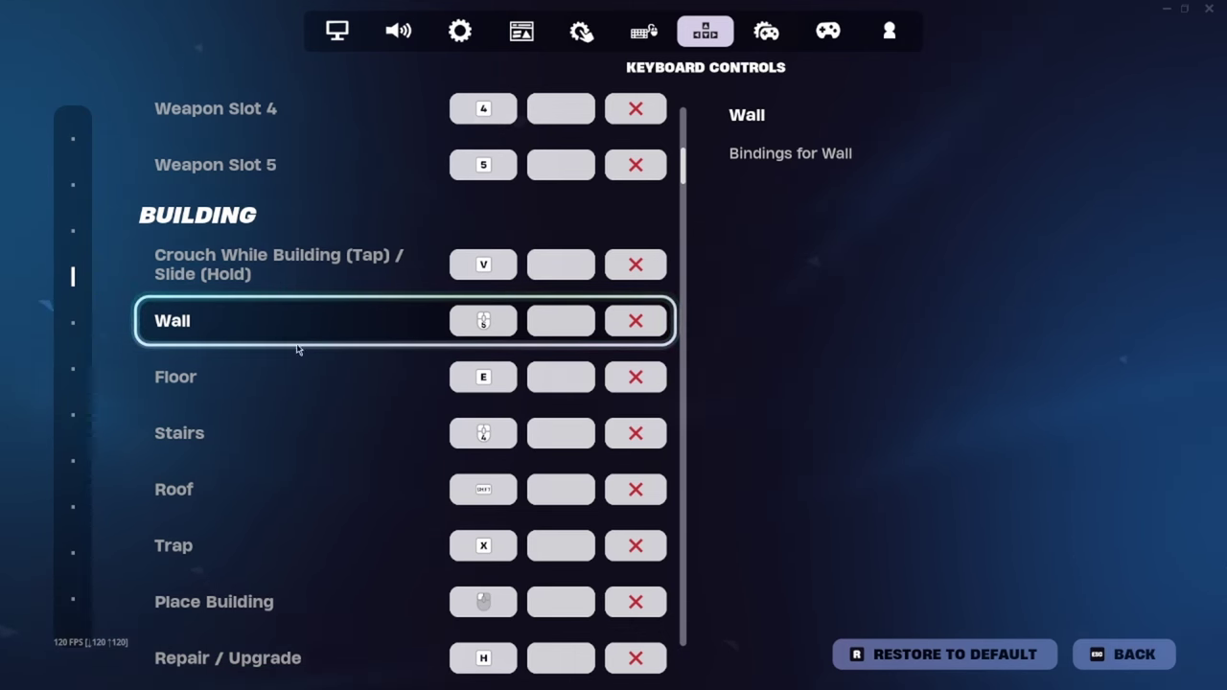
scroll(326, 388, down, 1)
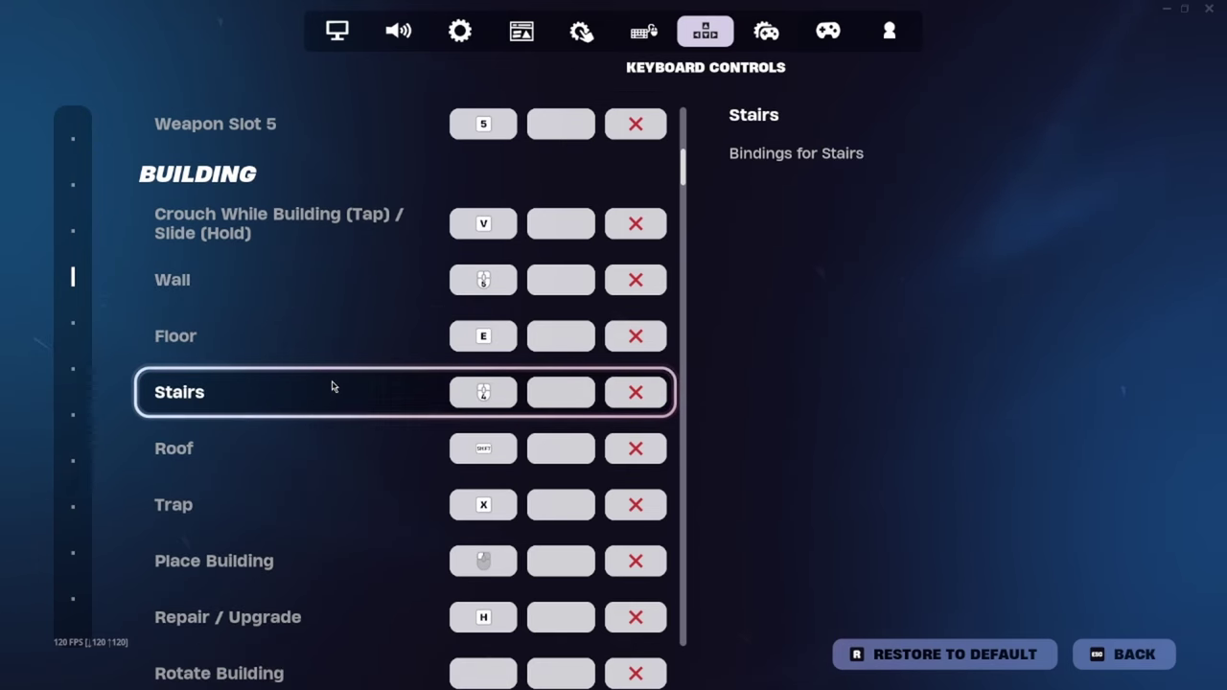
scroll(334, 385, down, 2)
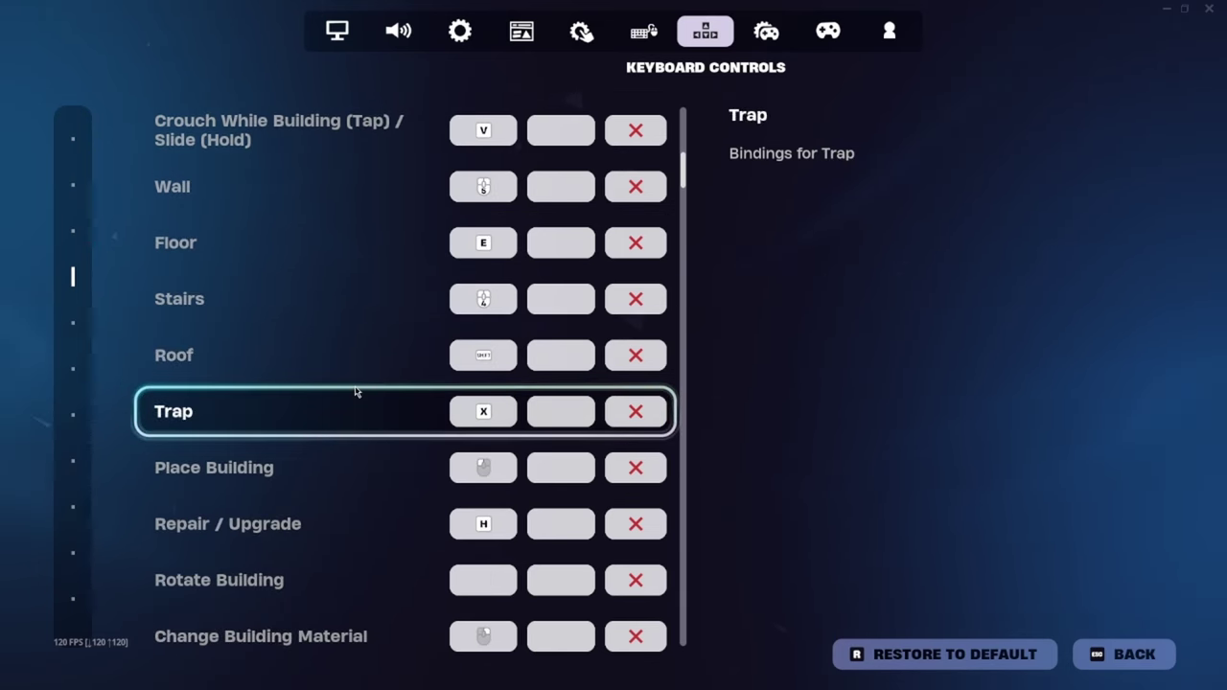
scroll(327, 418, down, 1)
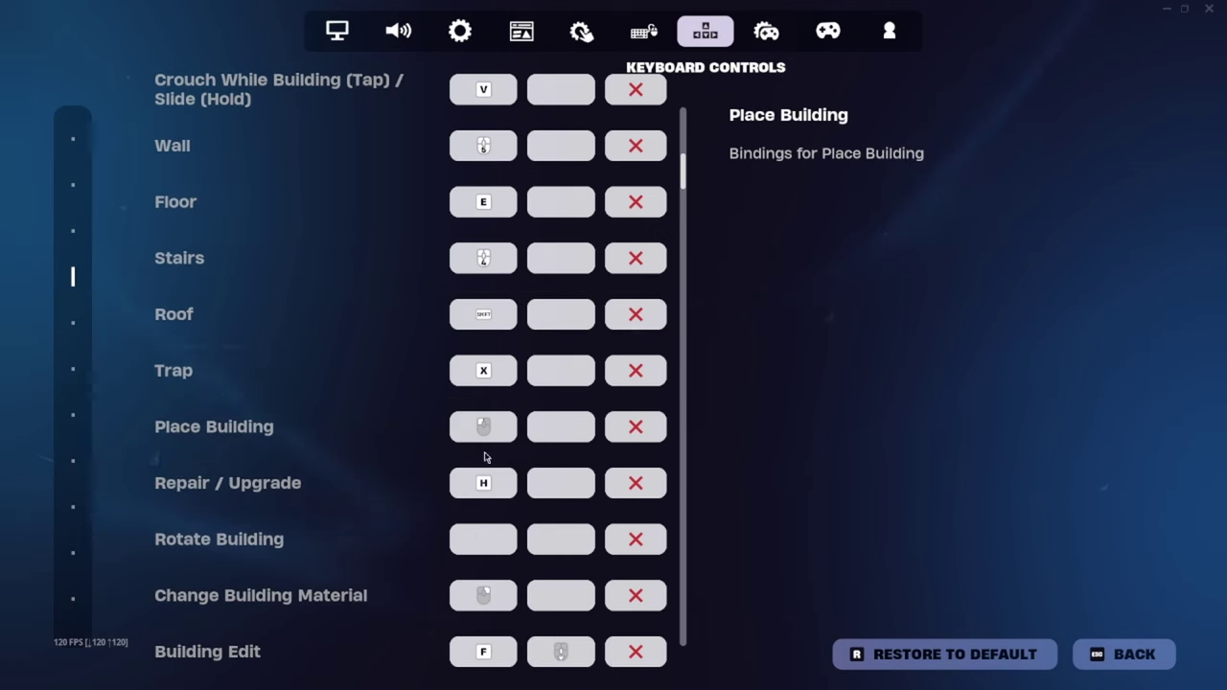
scroll(307, 479, down, 1)
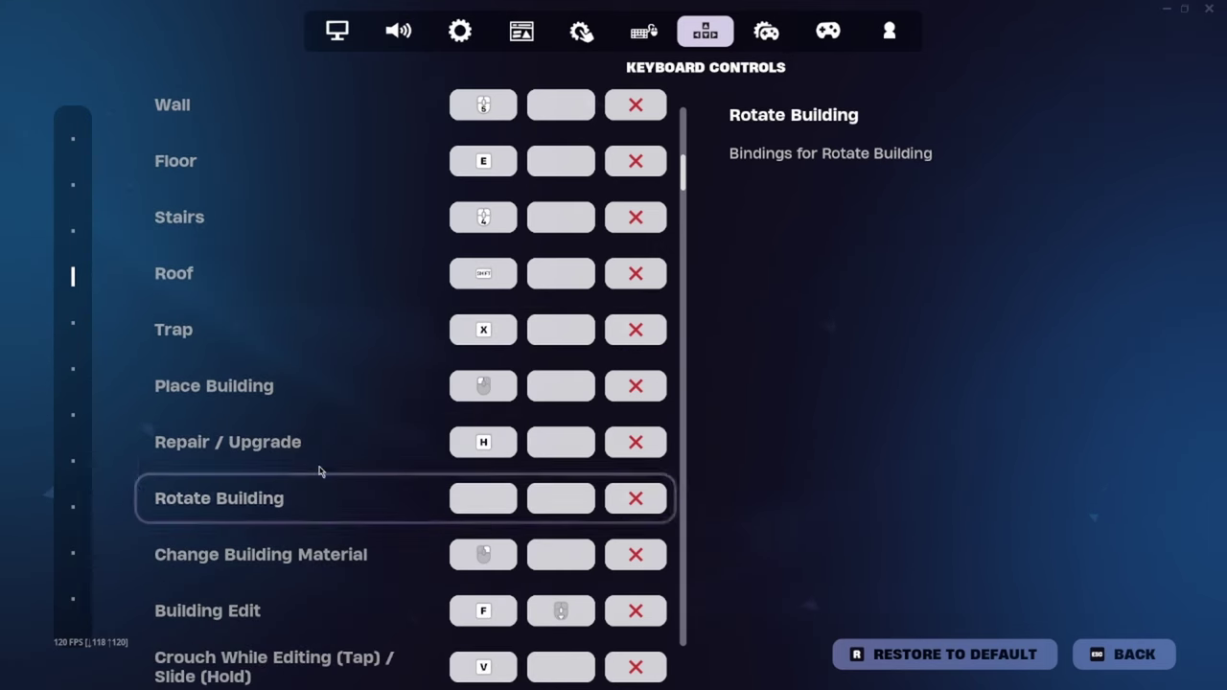
scroll(439, 385, down, 2)
scroll(422, 398, down, 1)
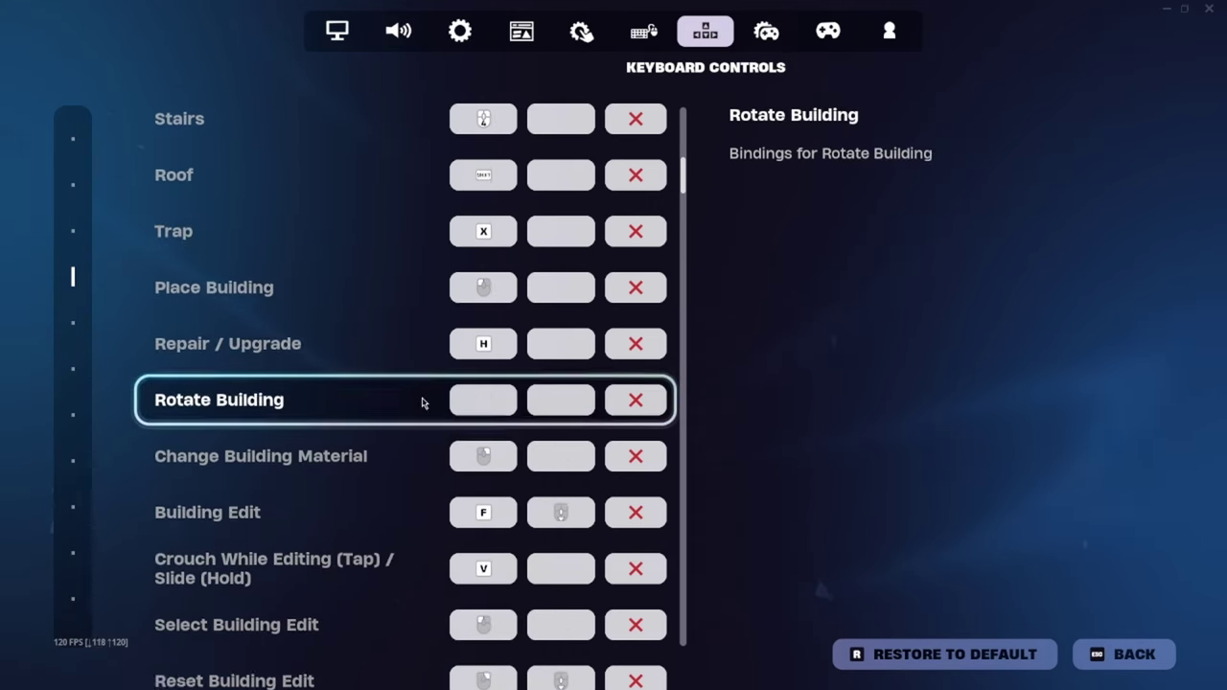
scroll(410, 417, down, 1)
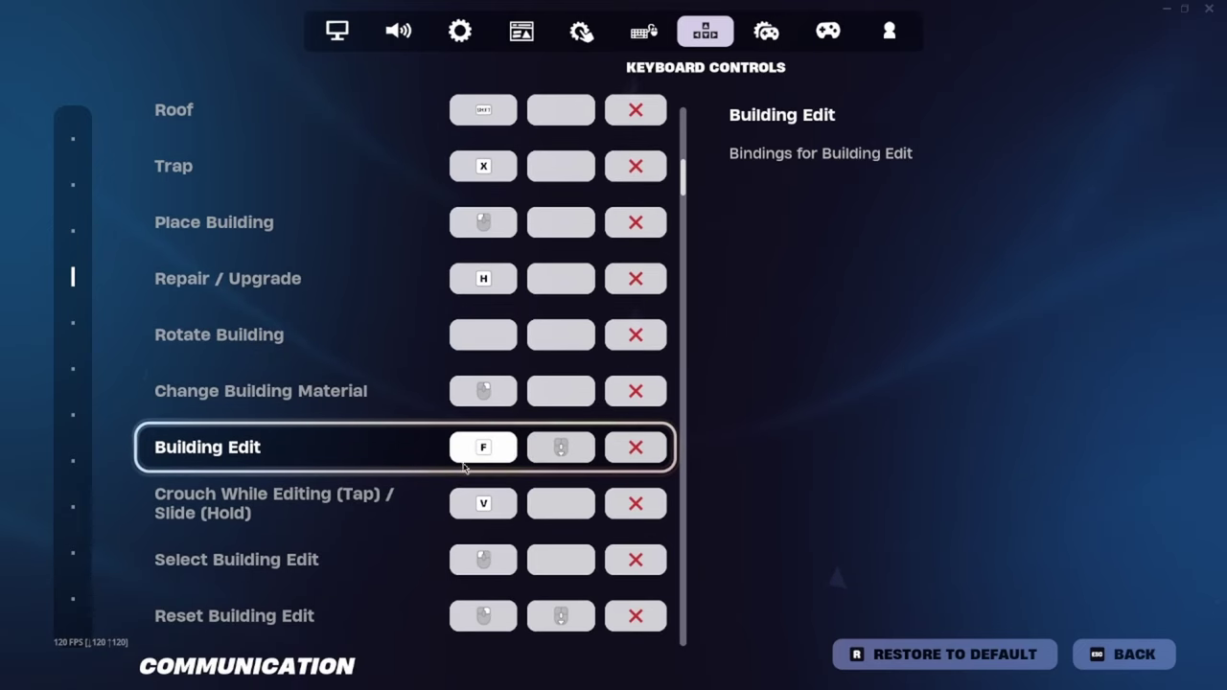
Review the Communication key bindings, including Push To Talk, Squad Requests and Chat, and the Emote binding.
scroll(392, 465, down, 8)
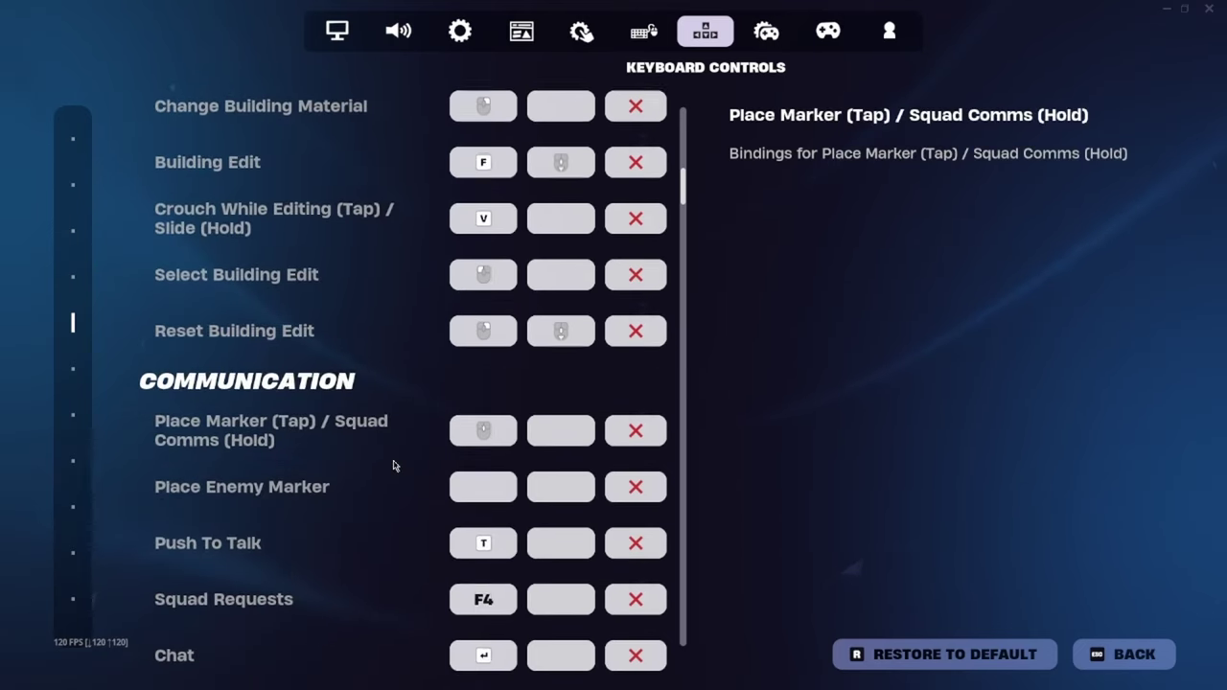
scroll(400, 488, down, 5)
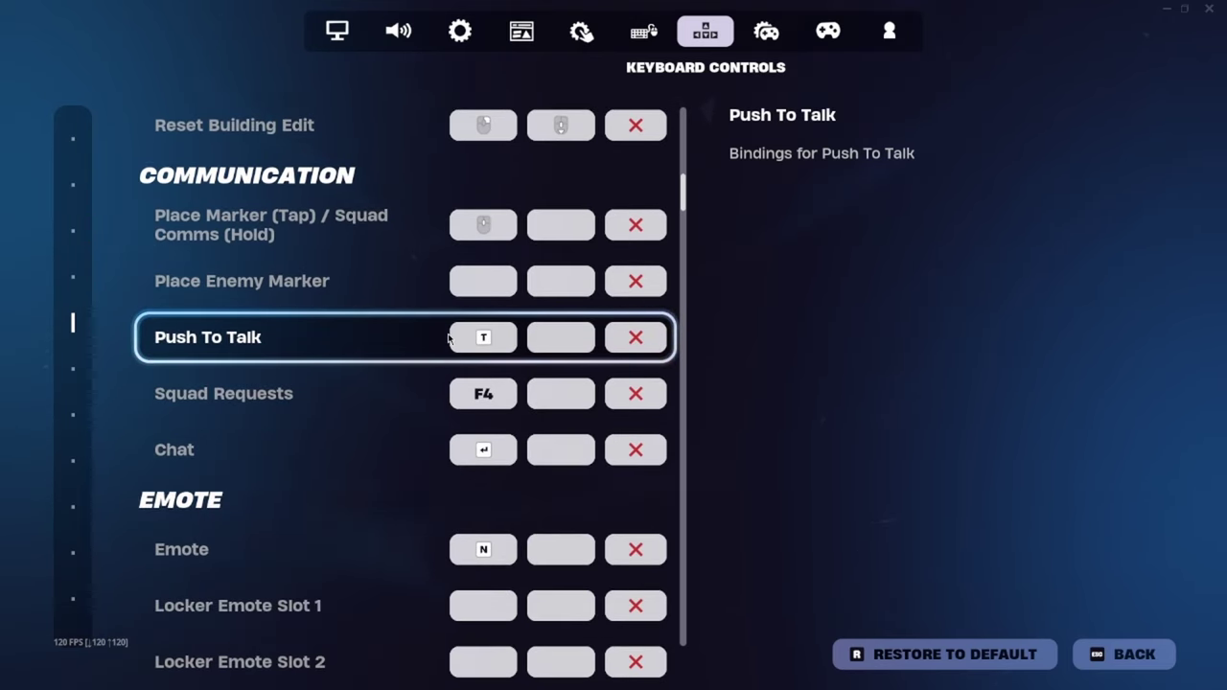
scroll(412, 340, down, 1)
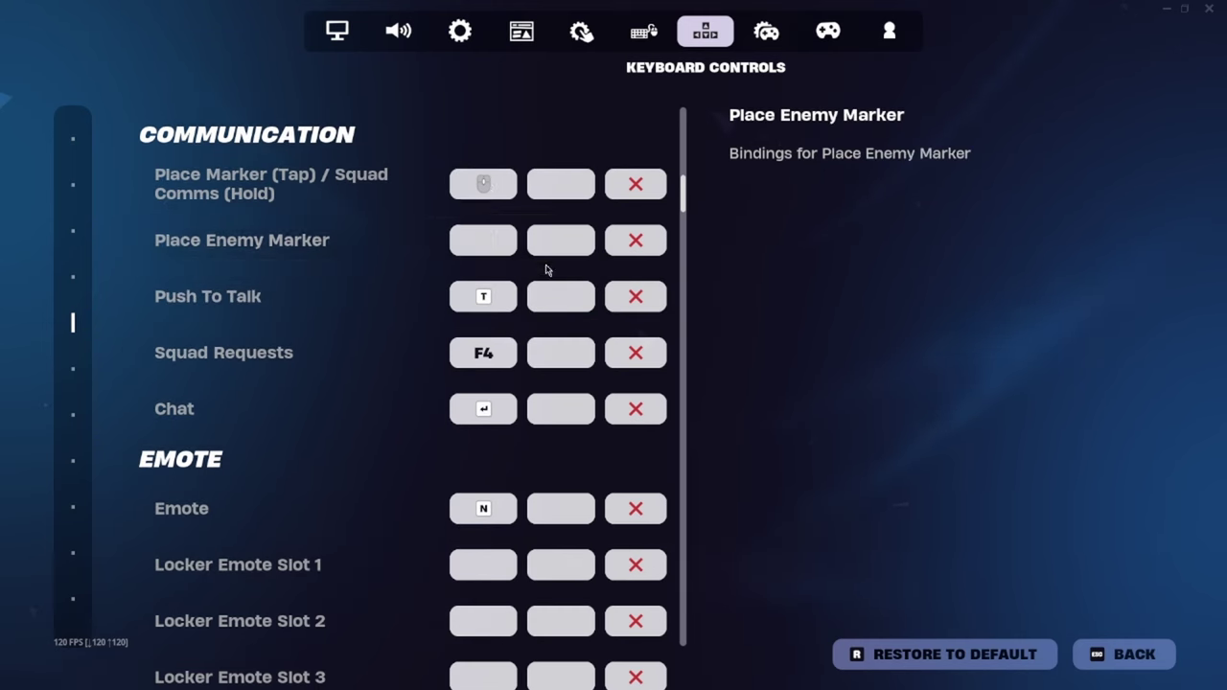
scroll(454, 391, down, 2)
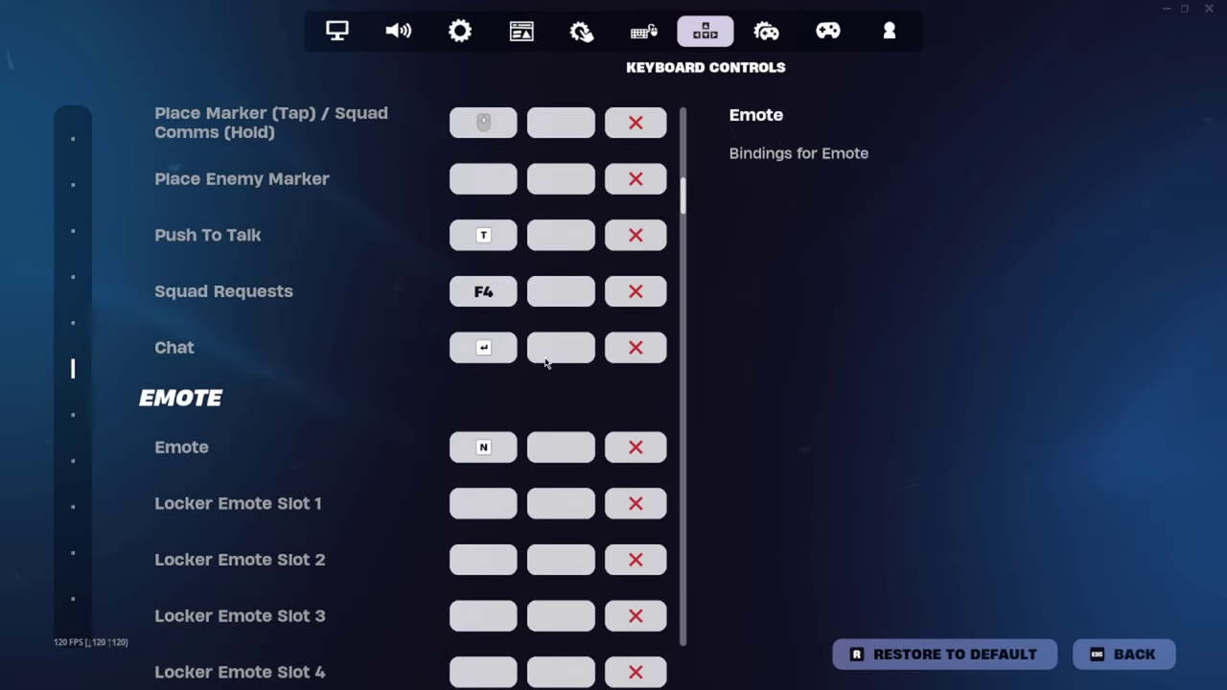
scroll(439, 365, down, 2)
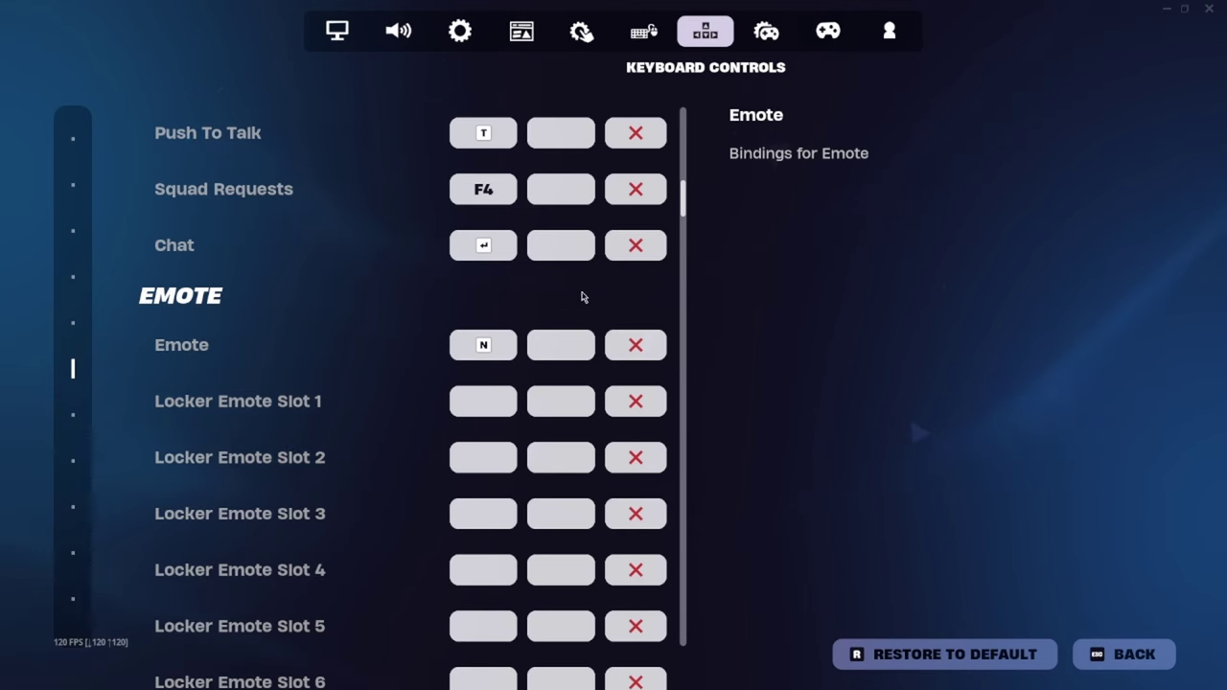
Review the Misc key bindings, such as Toggle Map and Toggle Inventory, and skim the remaining sections through Fall Guys.
scroll(430, 296, down, 2)
scroll(350, 365, down, 4)
scroll(309, 488, down, 4)
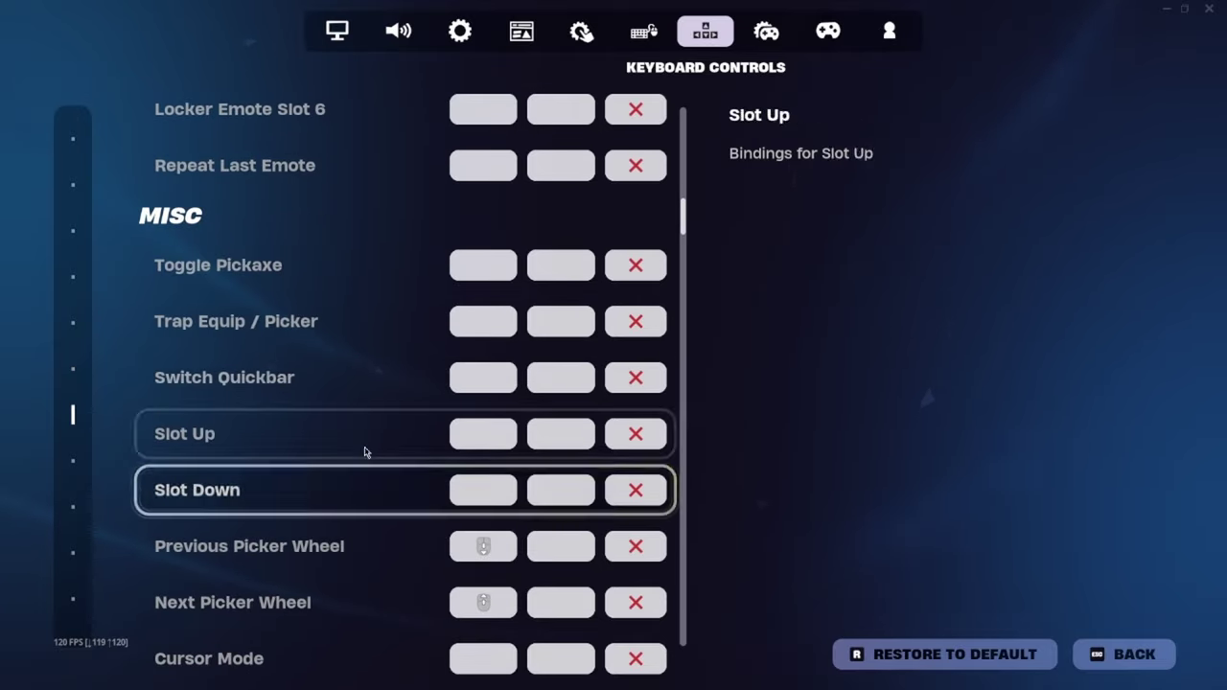
scroll(329, 455, down, 3)
scroll(315, 408, down, 6)
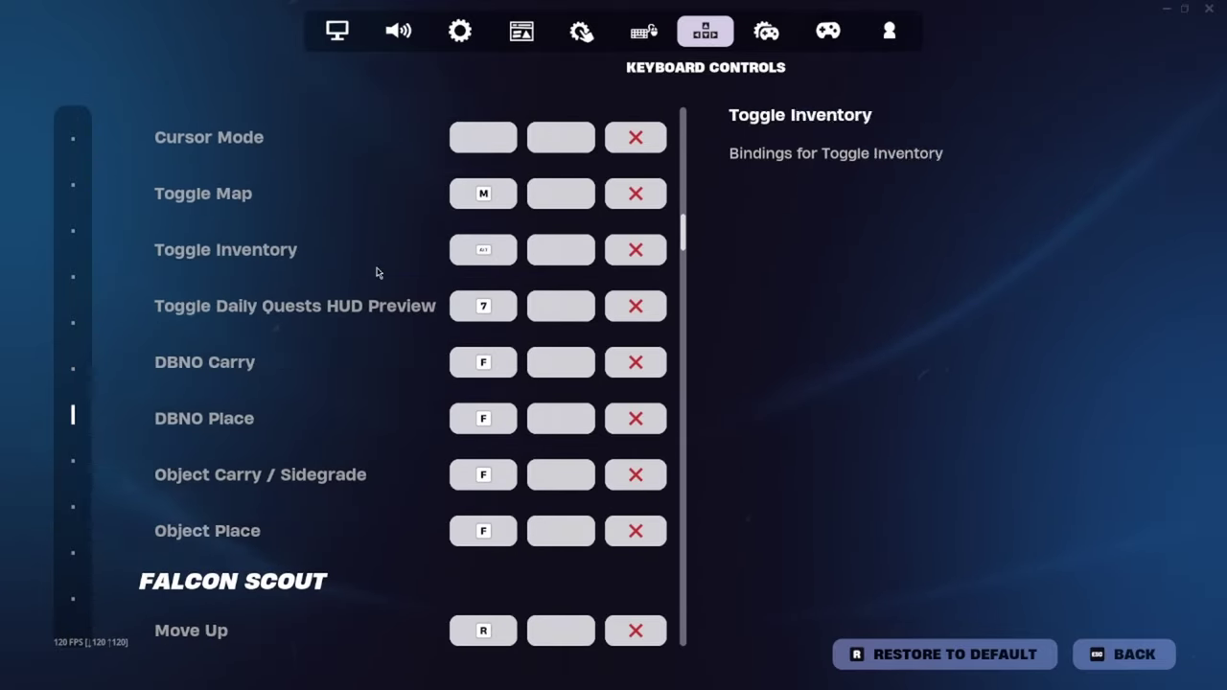
scroll(328, 381, down, 2)
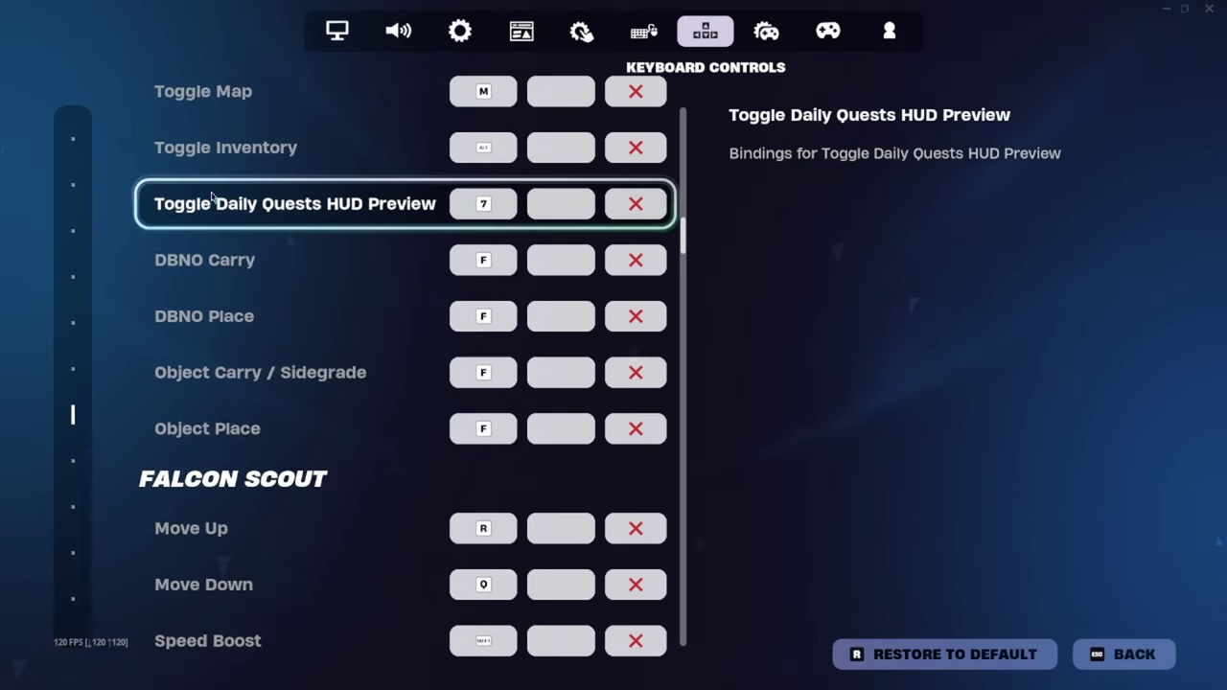
scroll(433, 204, down, 10)
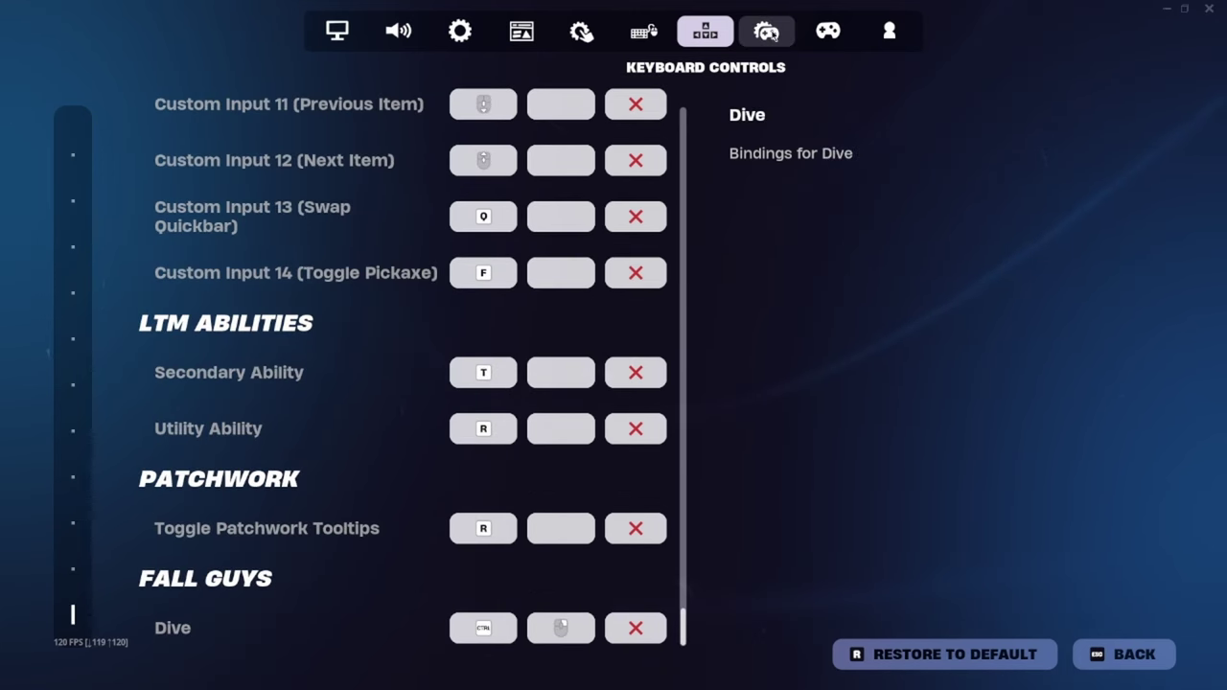
Look briefly at the Controller Mapping, Account and Privacy, and Controller settings.
click(791, 37)
click(828, 31)
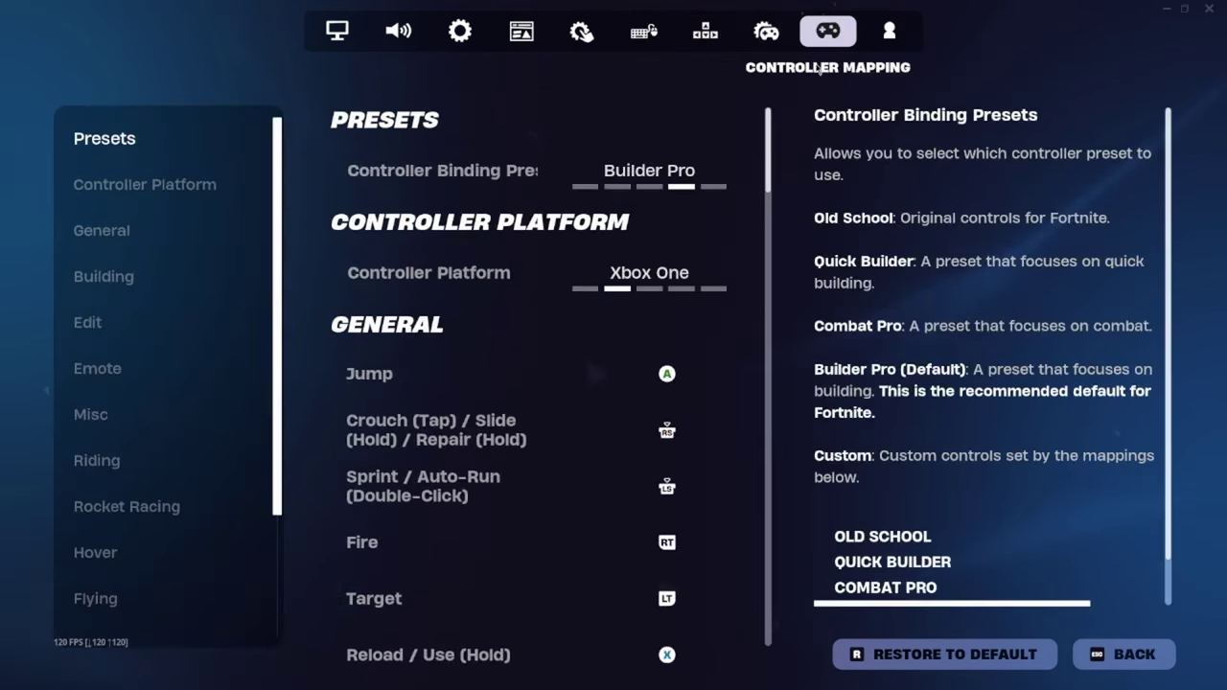
click(883, 34)
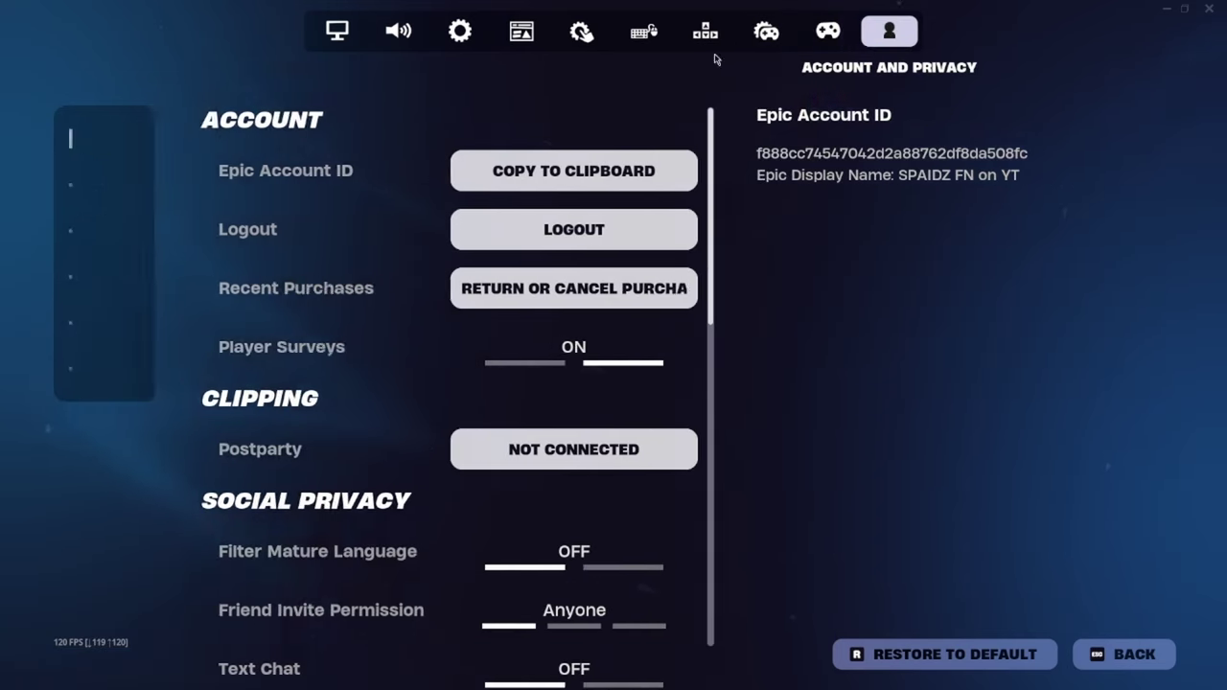
click(841, 36)
click(766, 33)
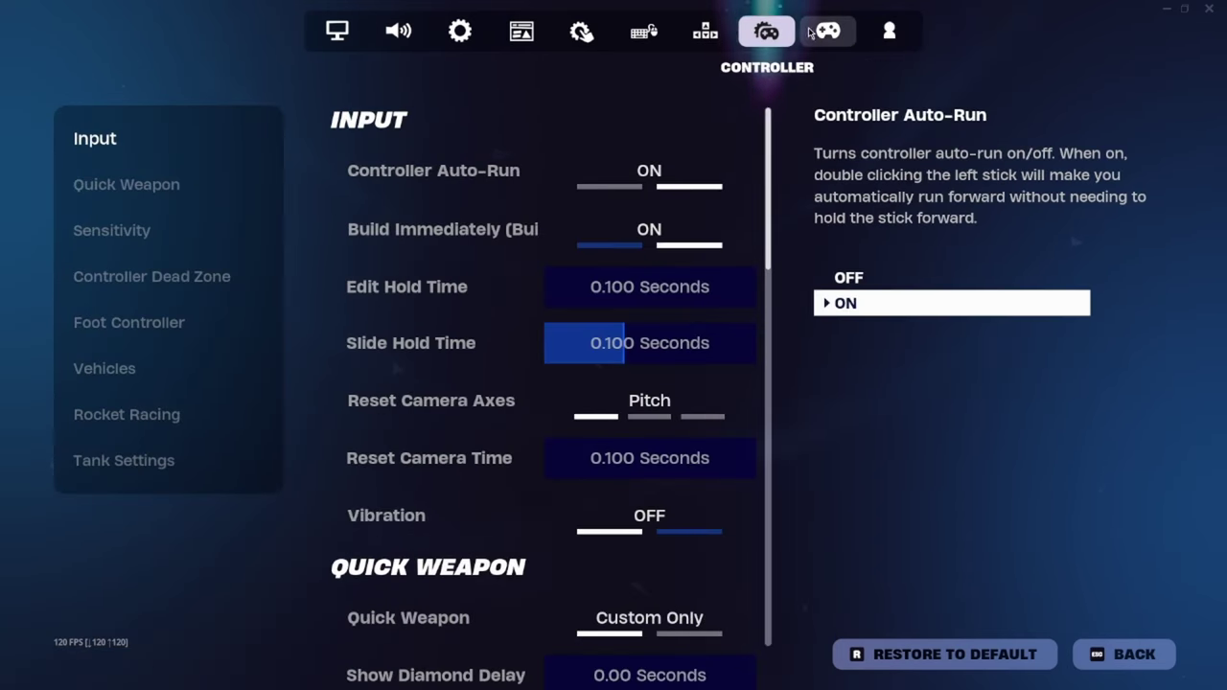
Return to the Video settings and exit the settings to the game lobby.
click(337, 30)
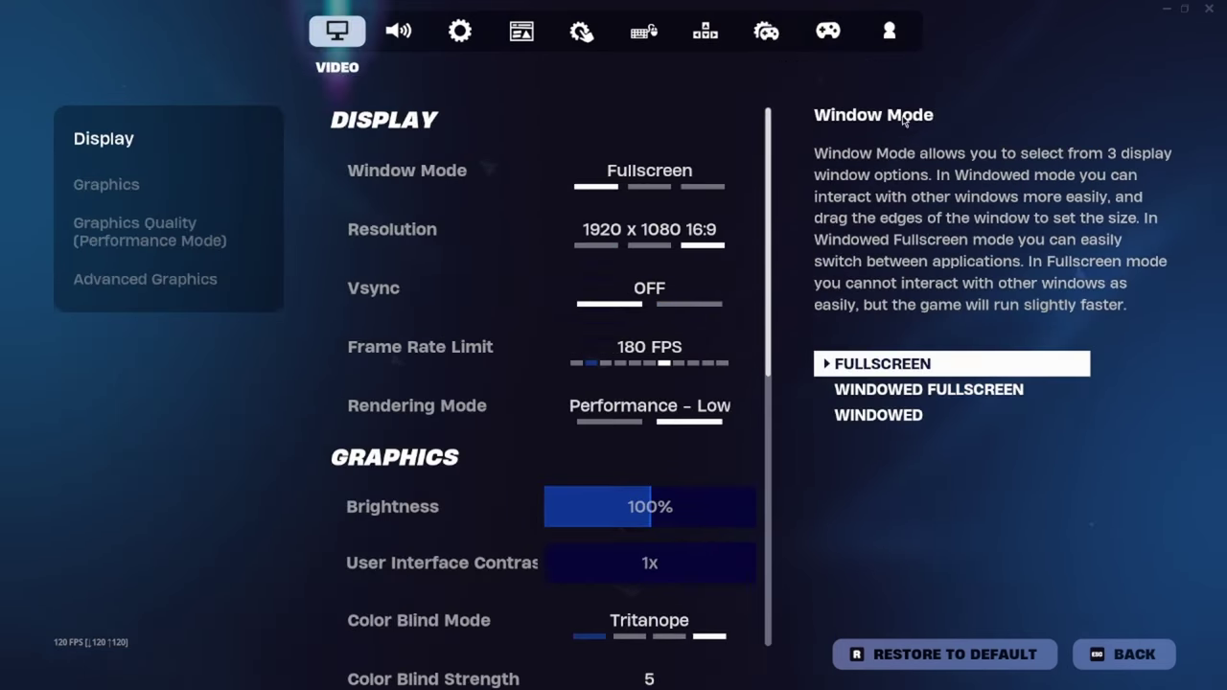
key(Escape)
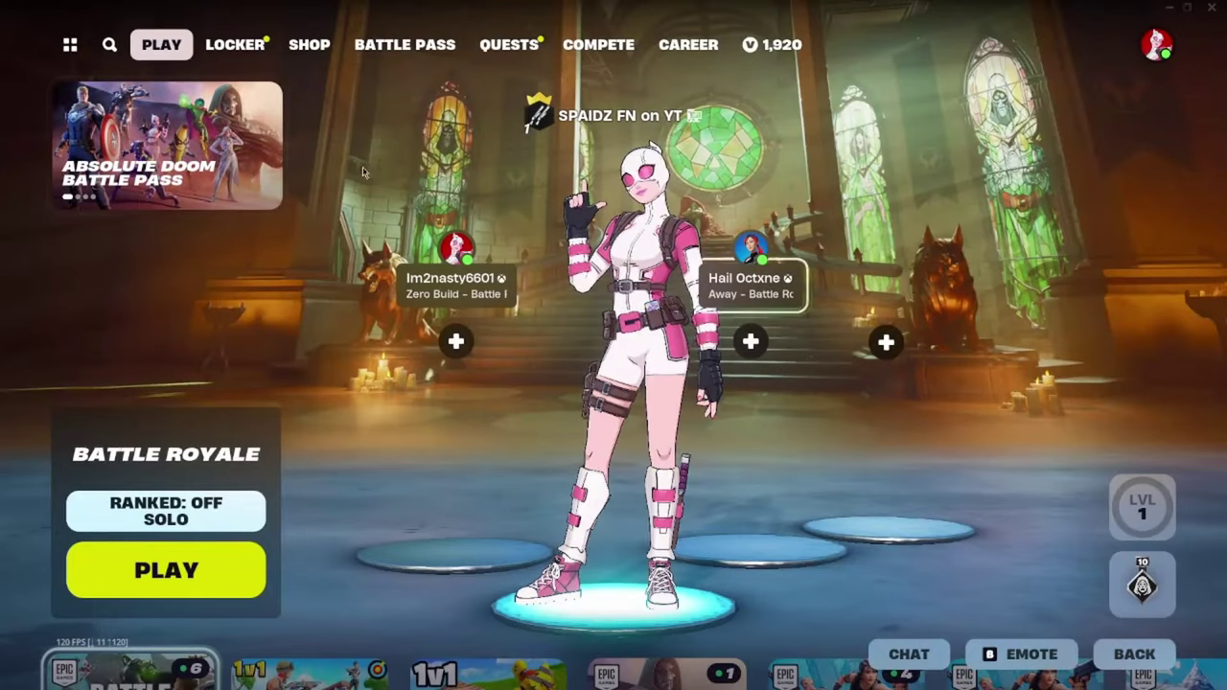